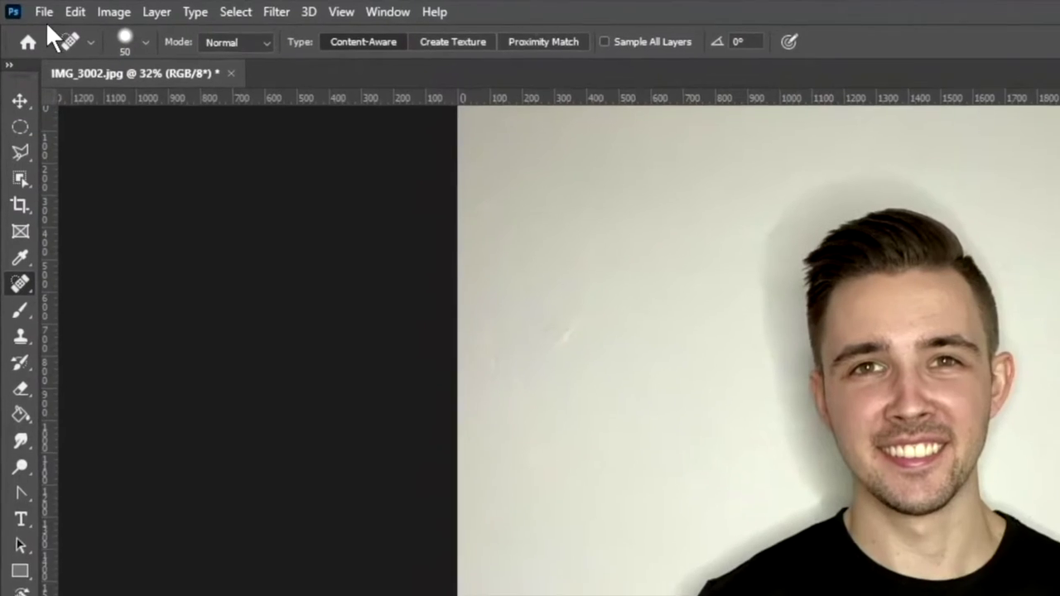
left_click(44, 11)
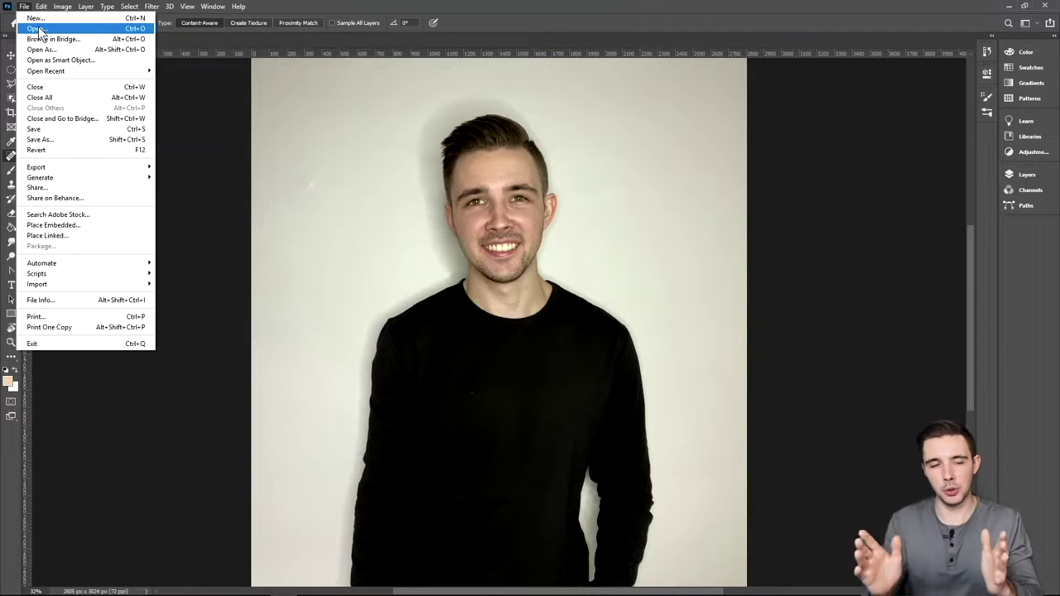
left_click(211, 95)
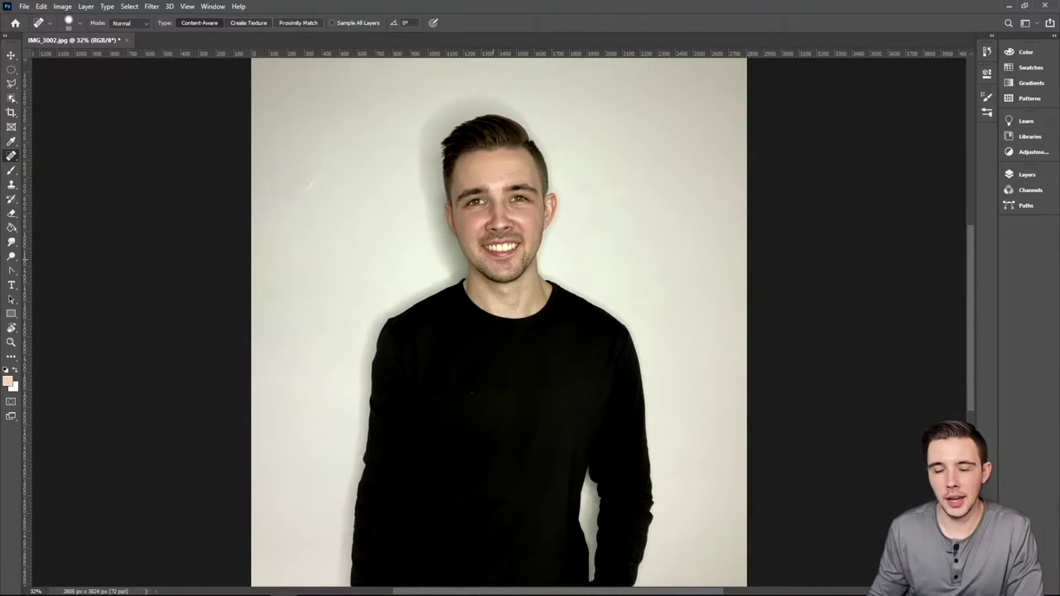
Show the layer list and unlock the Background layer so it becomes a regular layer
left_click(1036, 180)
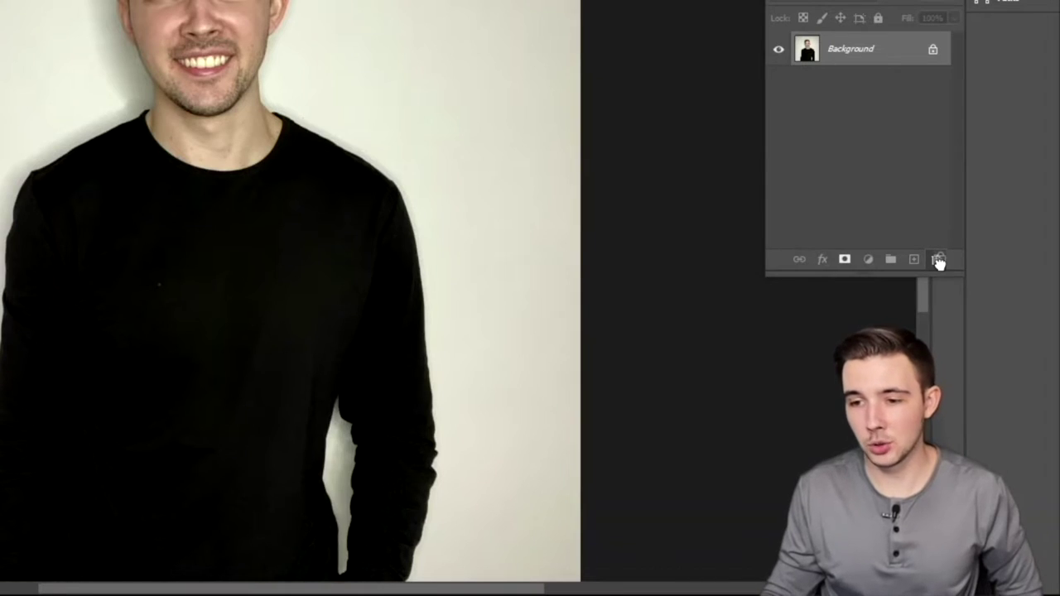
left_click_drag(939, 263, 941, 264)
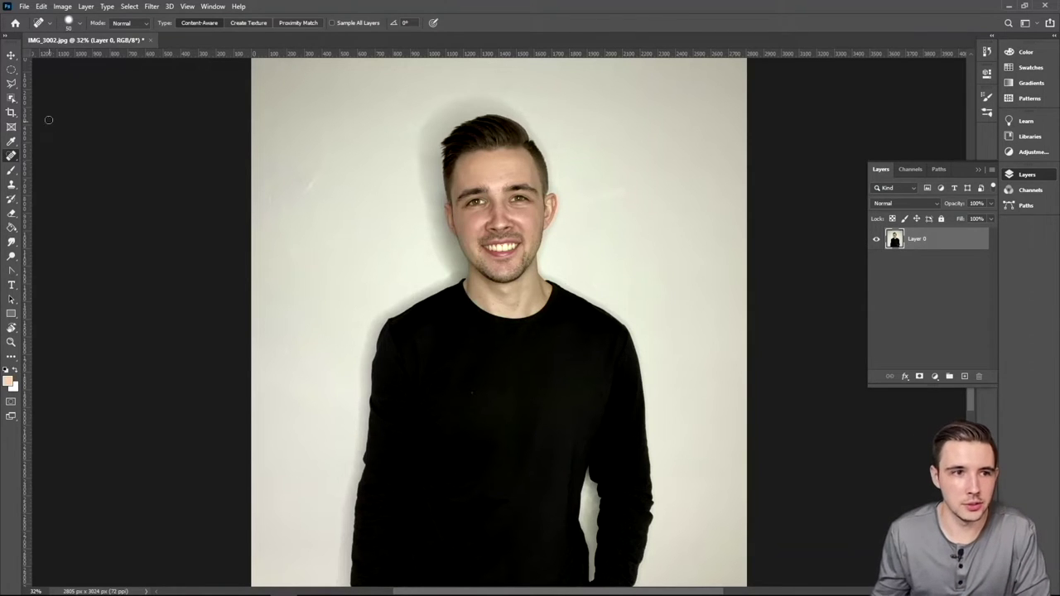
Select the man by drawing an Object Selection rectangle around his whole figure, from the photo's lower edge to above his head
left_click(11, 98)
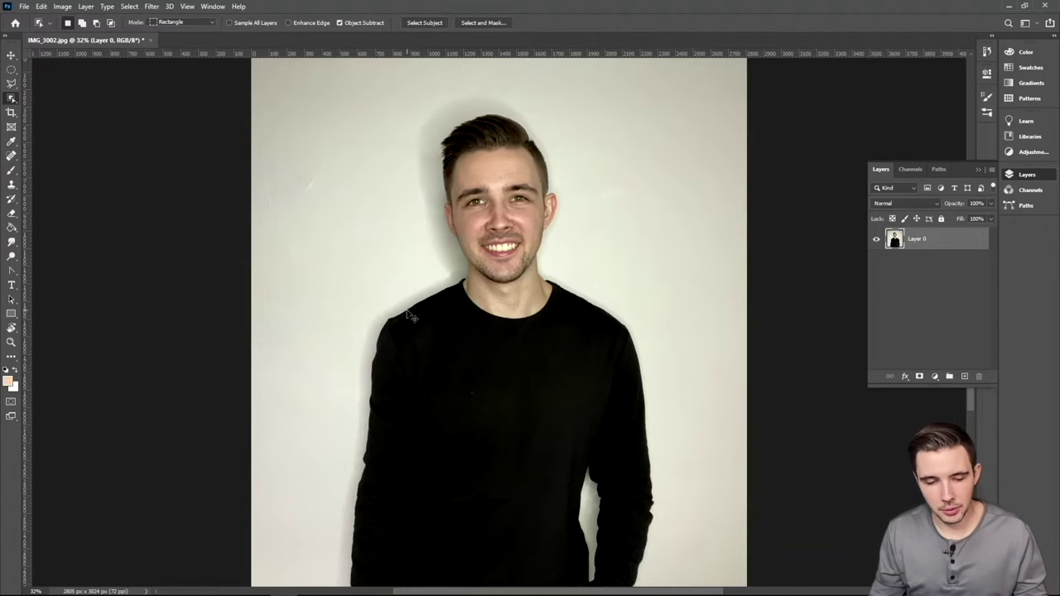
scroll(407, 318, "right", 1)
scroll(408, 318, "down", 1)
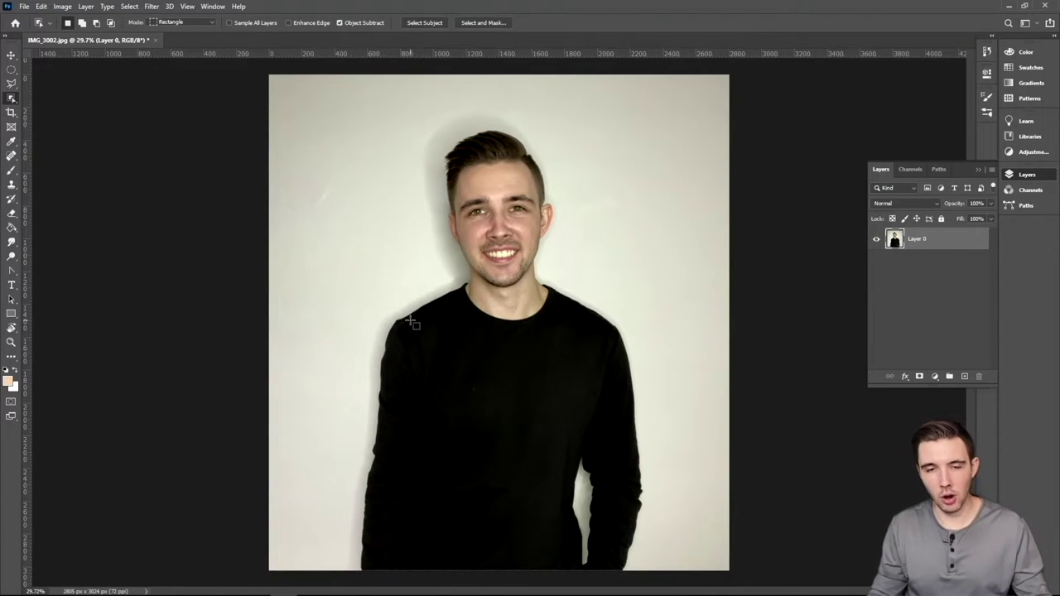
scroll(411, 322, "down", 1)
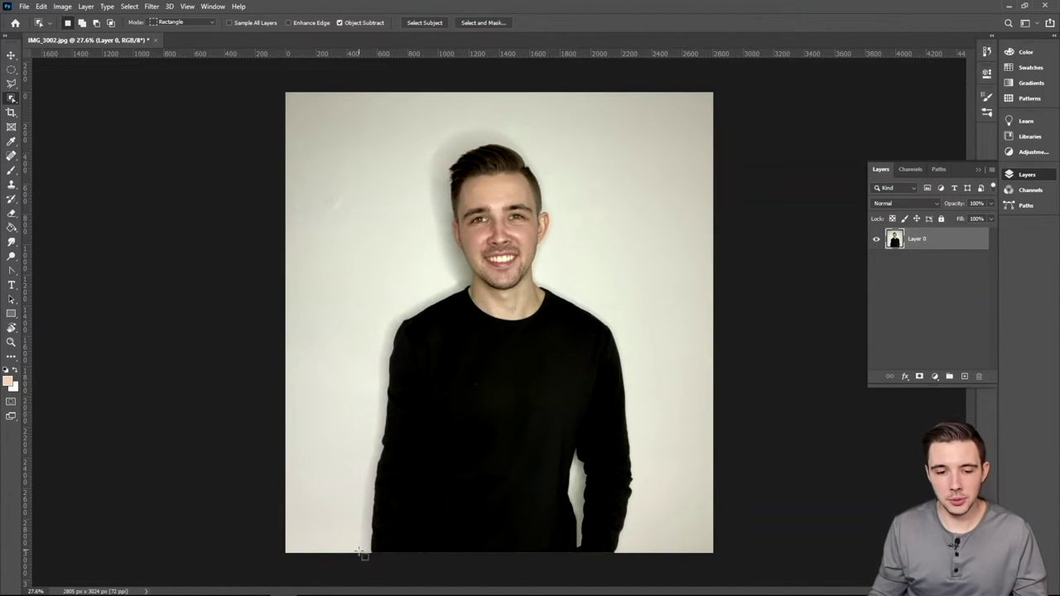
left_click_drag(359, 552, 649, 142)
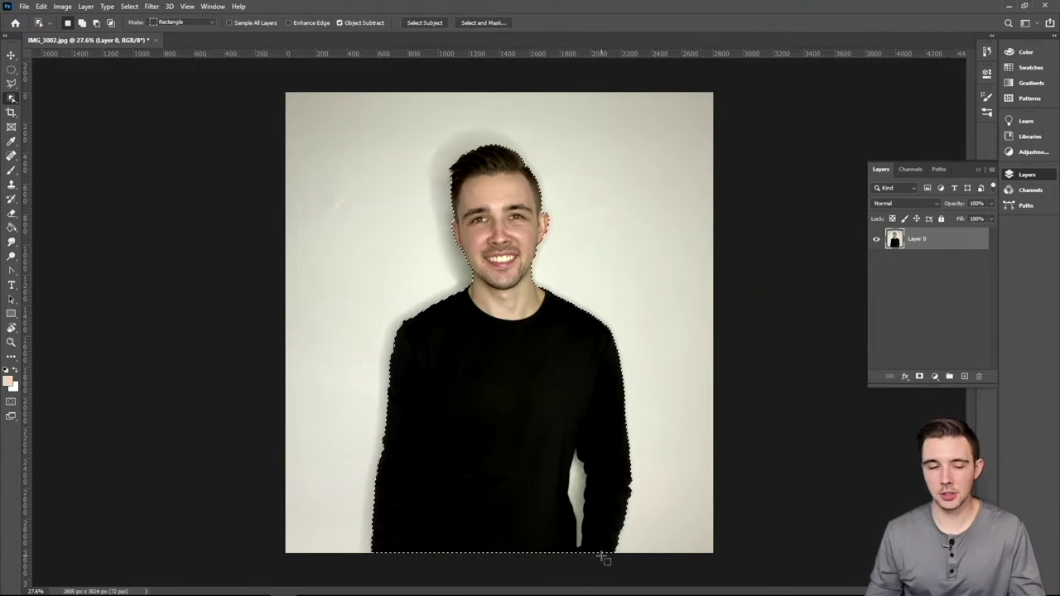
Switch to the Quick Selection tool and set its brush size to 70 for the gap between arm and torso
right_click(11, 99)
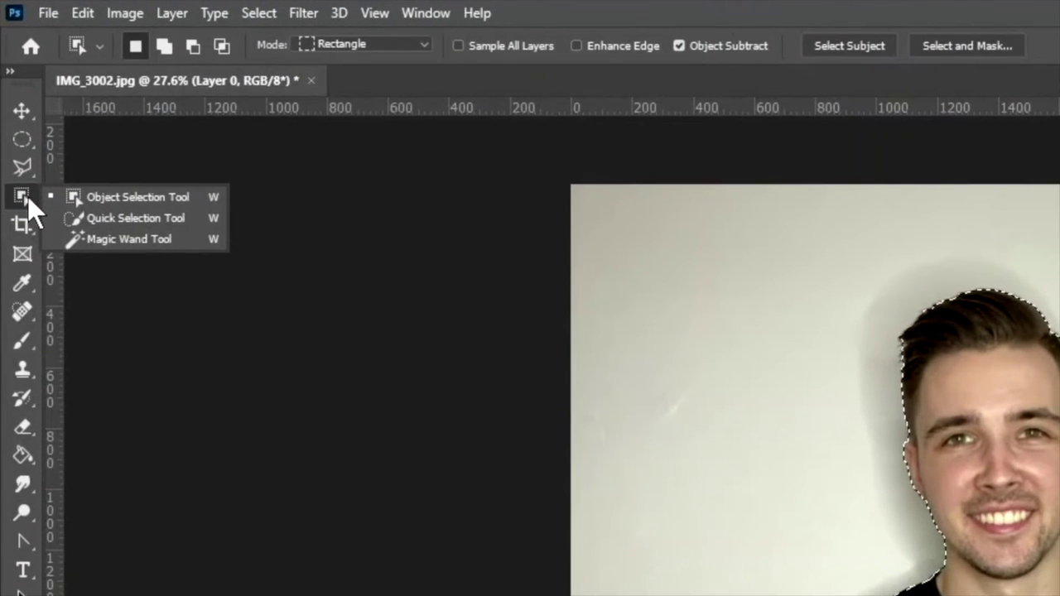
left_click(77, 217)
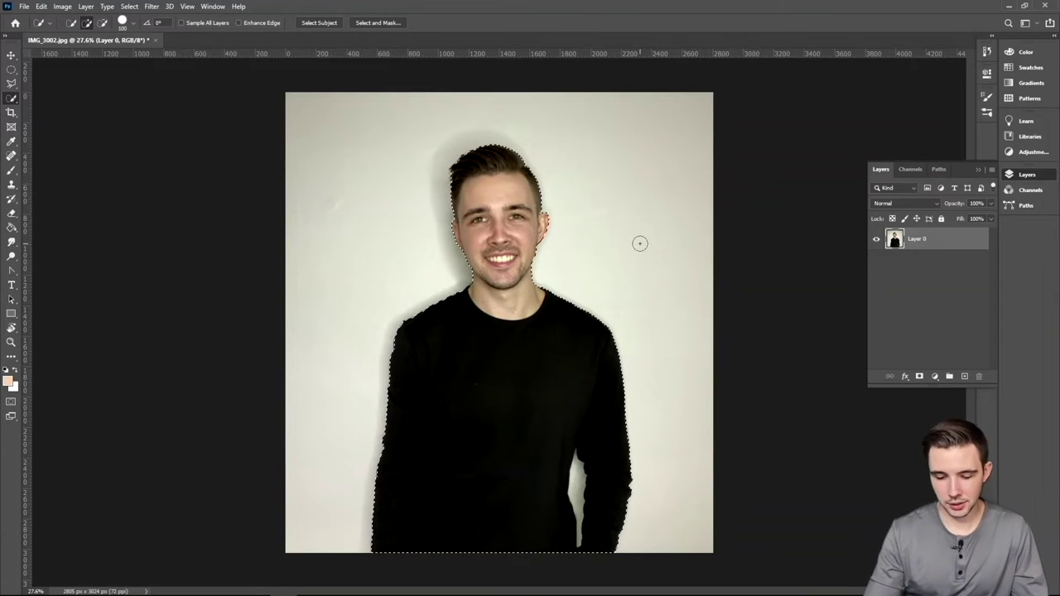
key("bracketright")
key("bracketright")
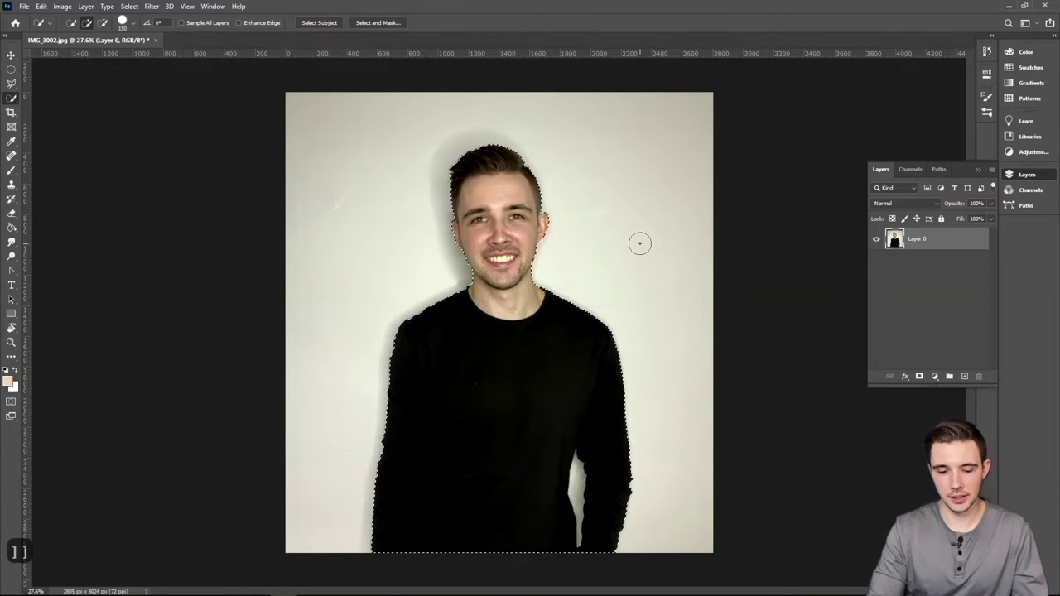
key("bracketleft")
key("bracketleft")
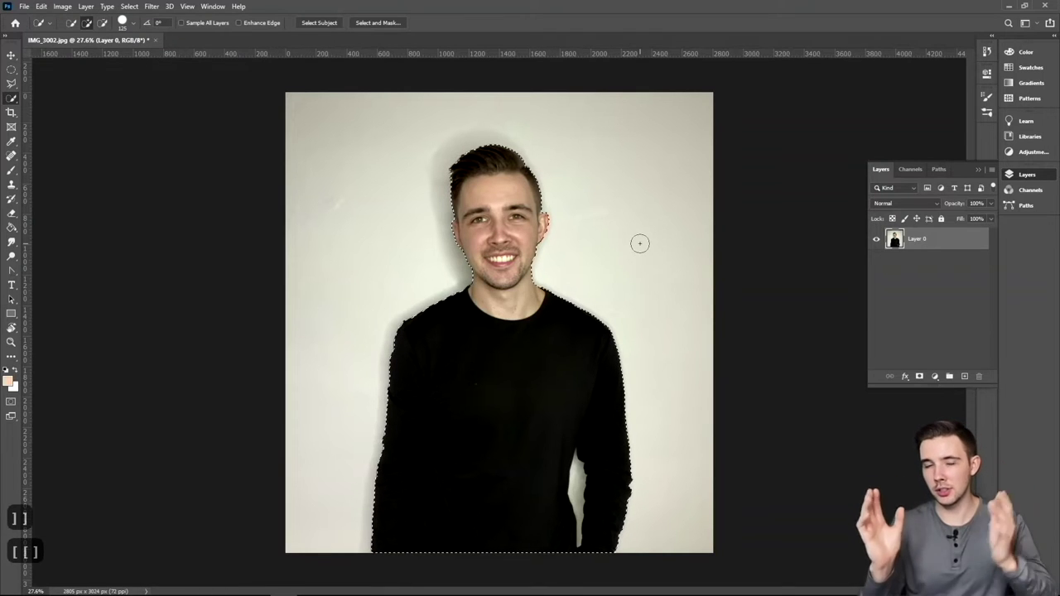
key("alt")
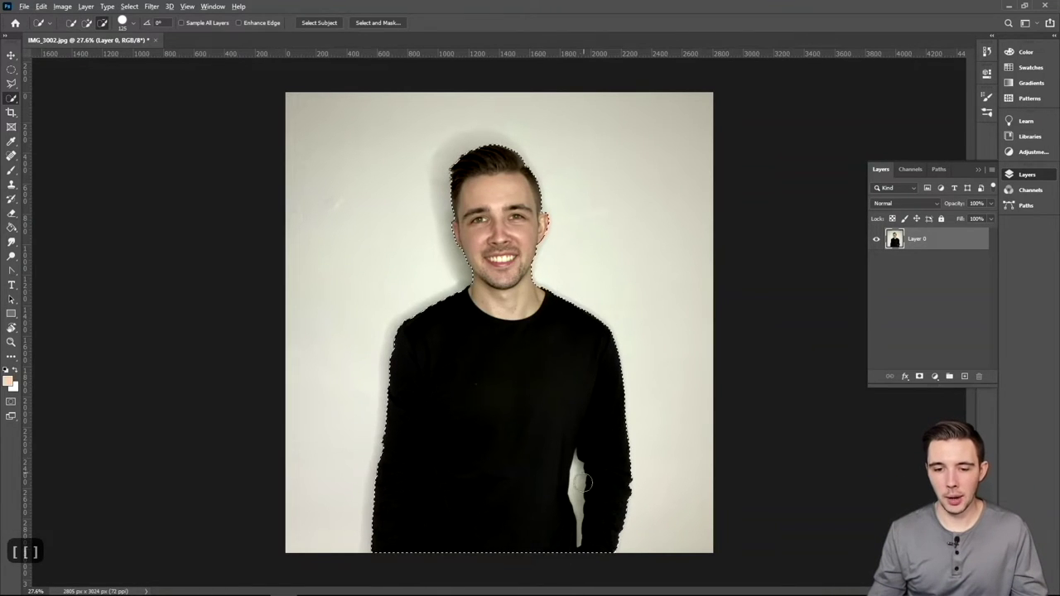
scroll(582, 482, "up", 5)
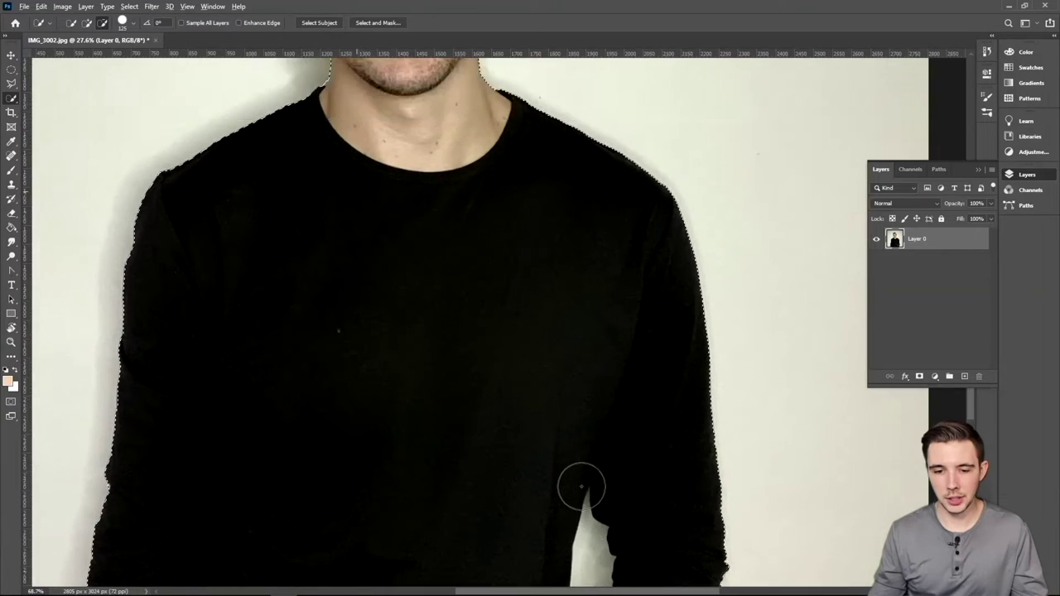
scroll(582, 486, "down", 5)
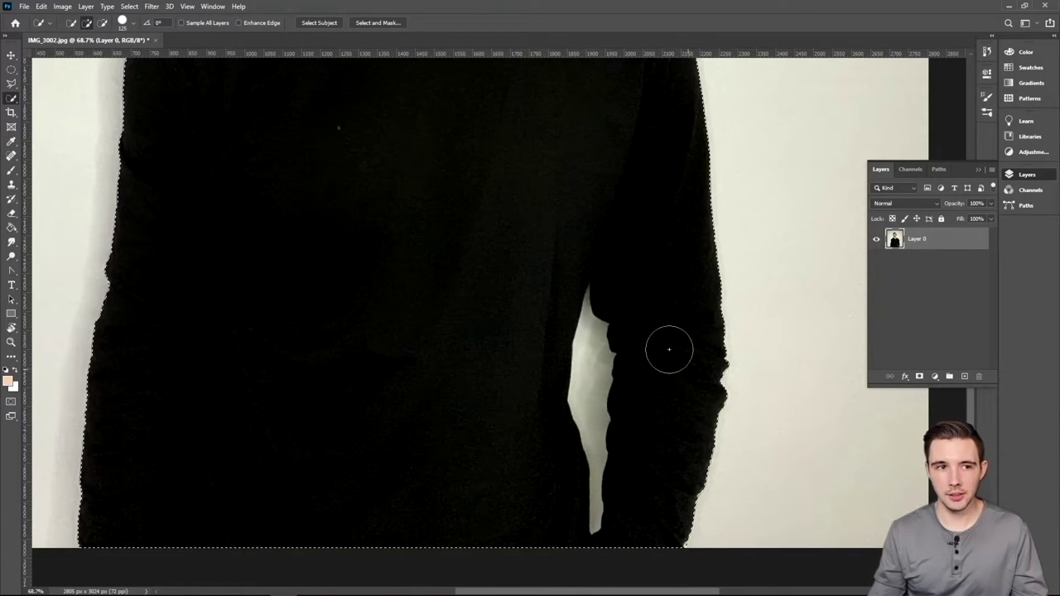
key("bracketleft")
key("bracketleft")
key("bracketleft")
key("bracketleft")
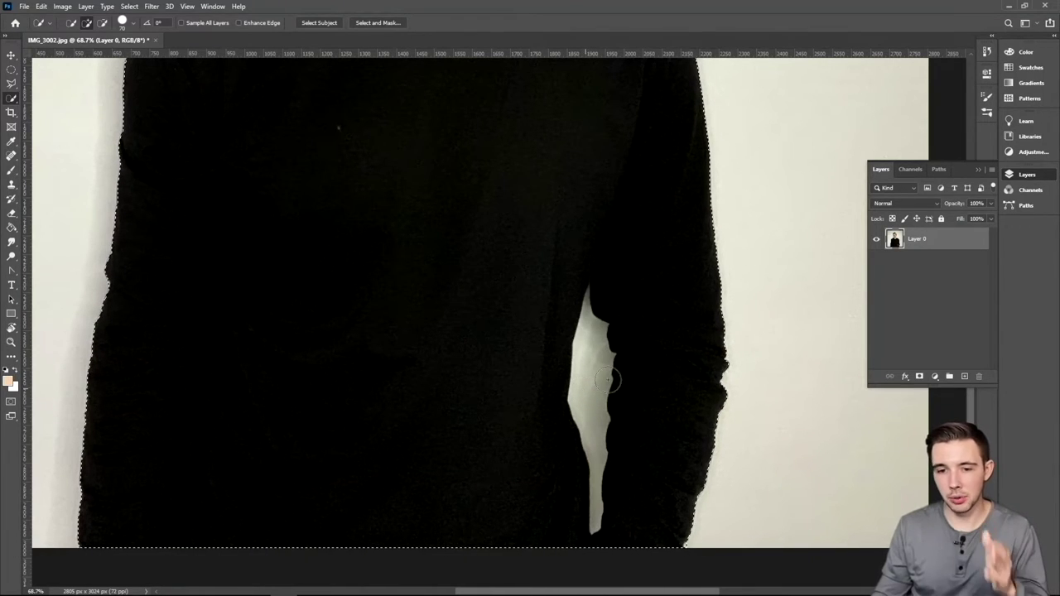
Try adding the wall beside the man's arm to the selection, and undo it
mouse_move(687, 315)
left_mouse_down()
mouse_move(774, 274)
mouse_move(807, 238)
left_mouse_up()
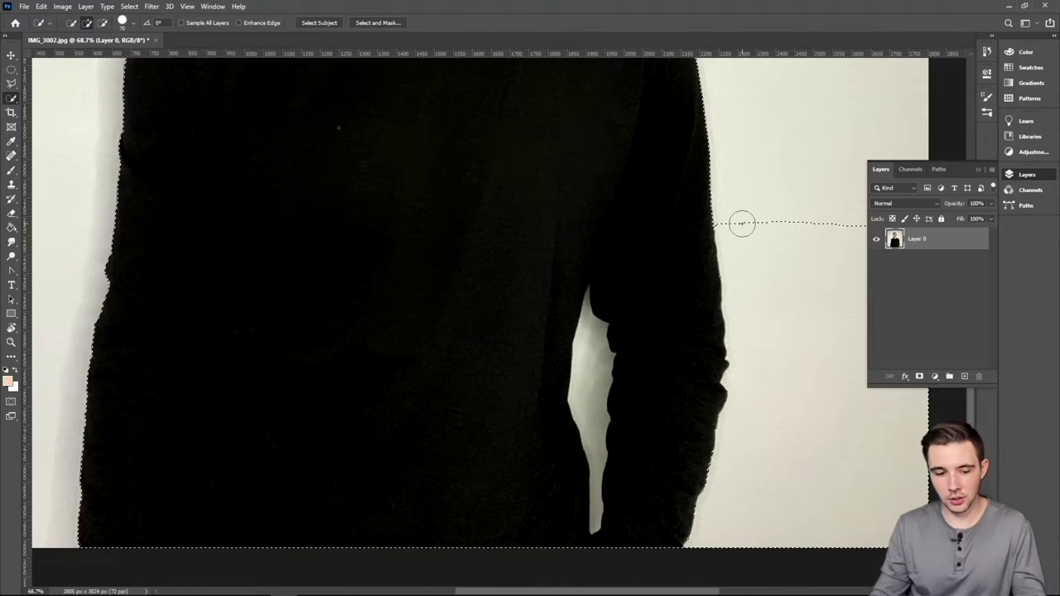
key("ctrl+z")
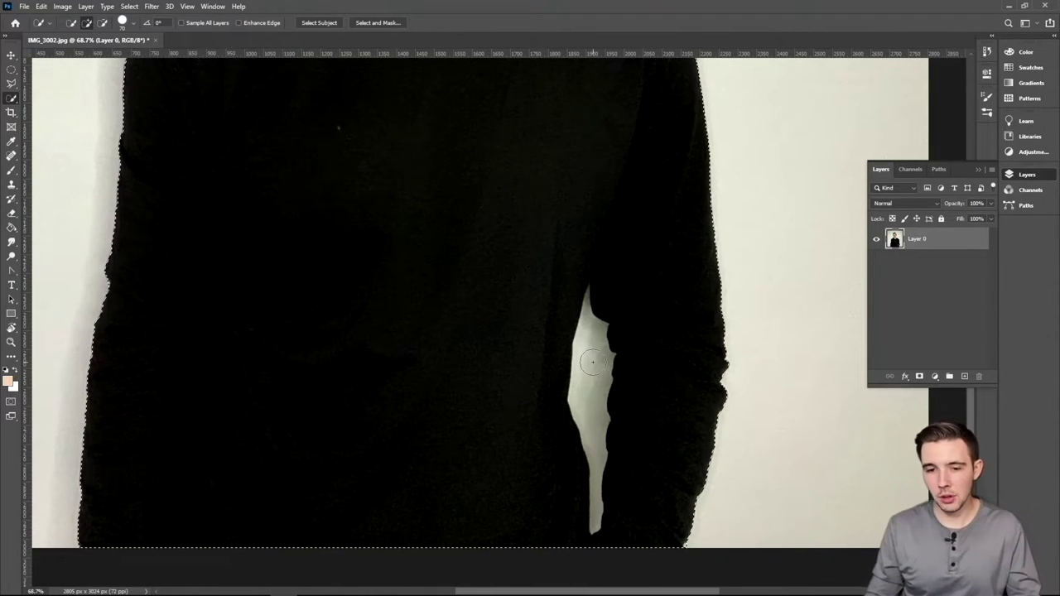
Subtract the wall area between the arm and torso from the selection, reducing the brush size to 20 for its narrow upper tip
key("alt")
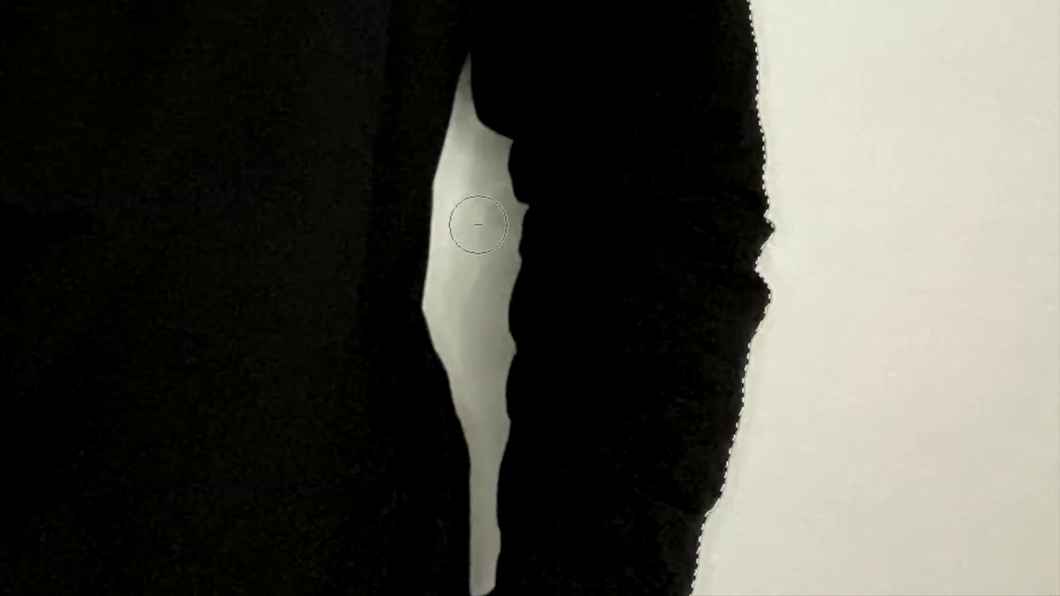
mouse_move(471, 182)
left_mouse_down()
mouse_move(480, 327)
mouse_move(473, 213)
mouse_move(485, 208)
mouse_move(455, 161)
mouse_move(464, 144)
left_mouse_up()
key("bracketleft")
key("bracketleft")
key("bracketleft")
key("bracketleft")
key("bracketleft")
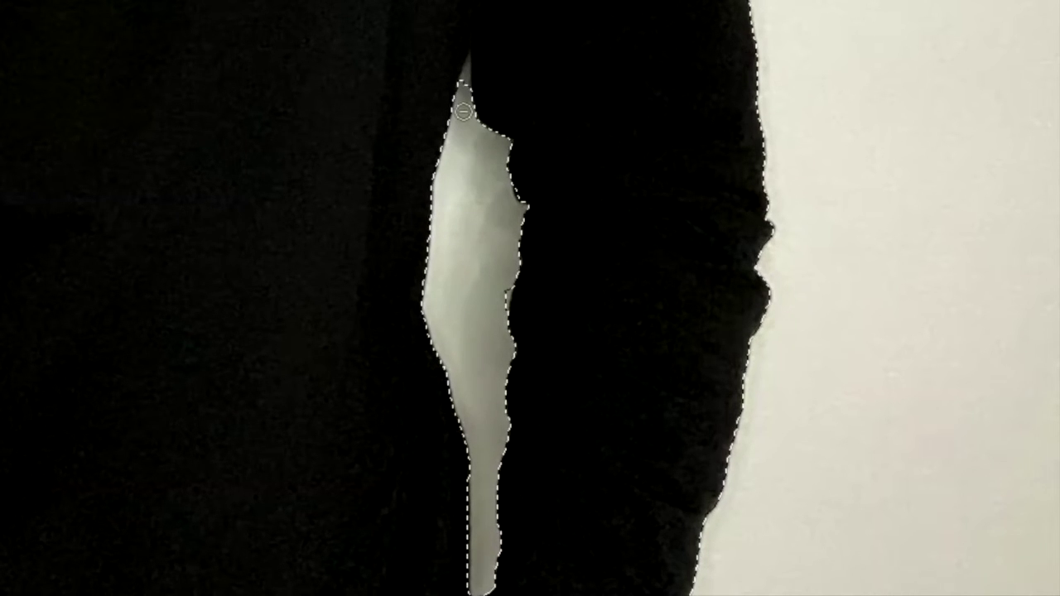
left_click_drag(466, 82, 462, 65)
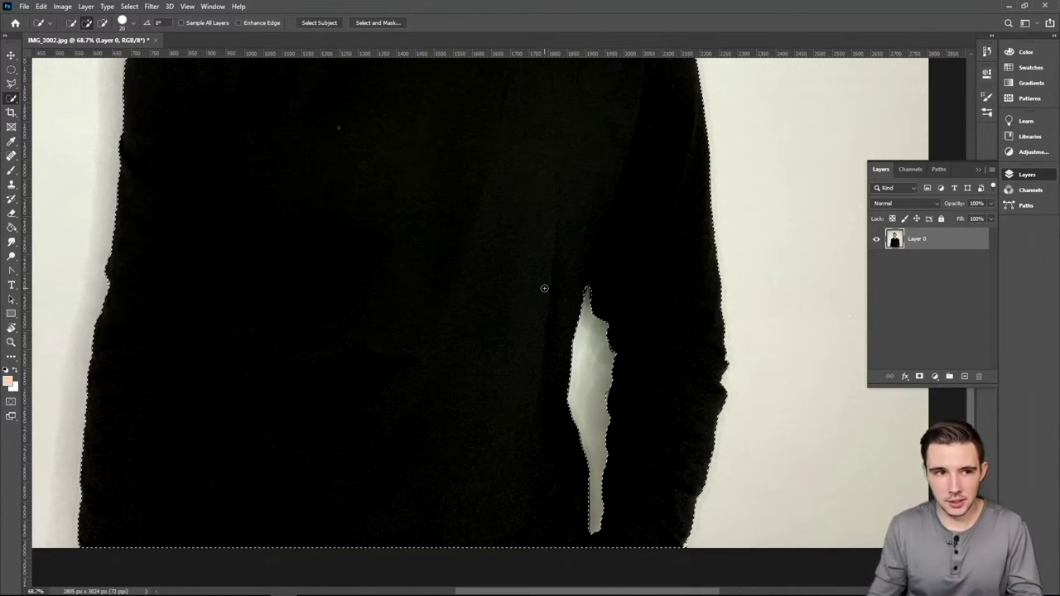
Set the Quick Selection tool to subtract from the selection
right_click(9, 102)
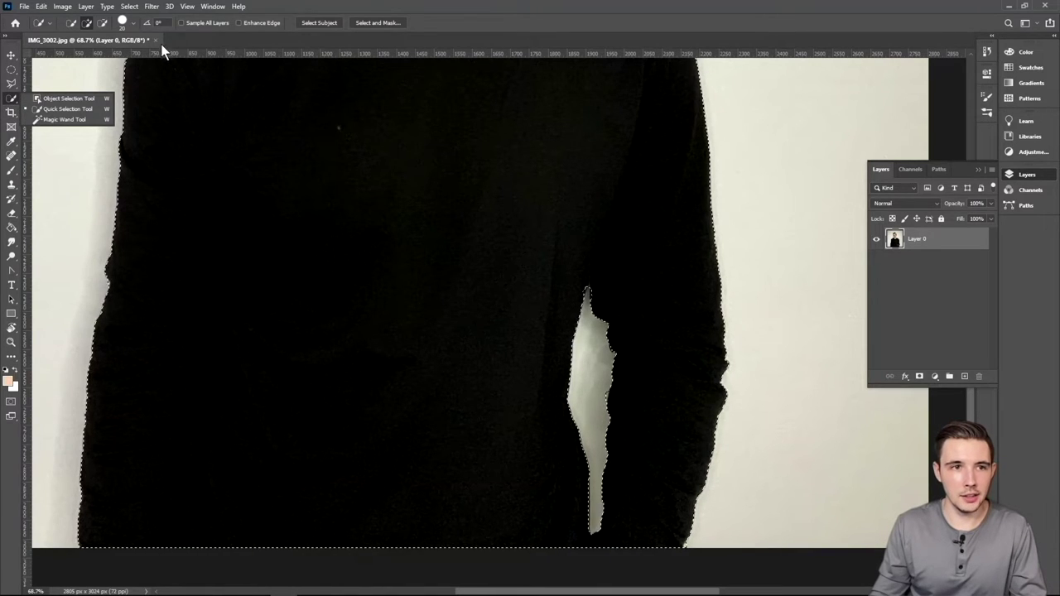
left_click(183, 31)
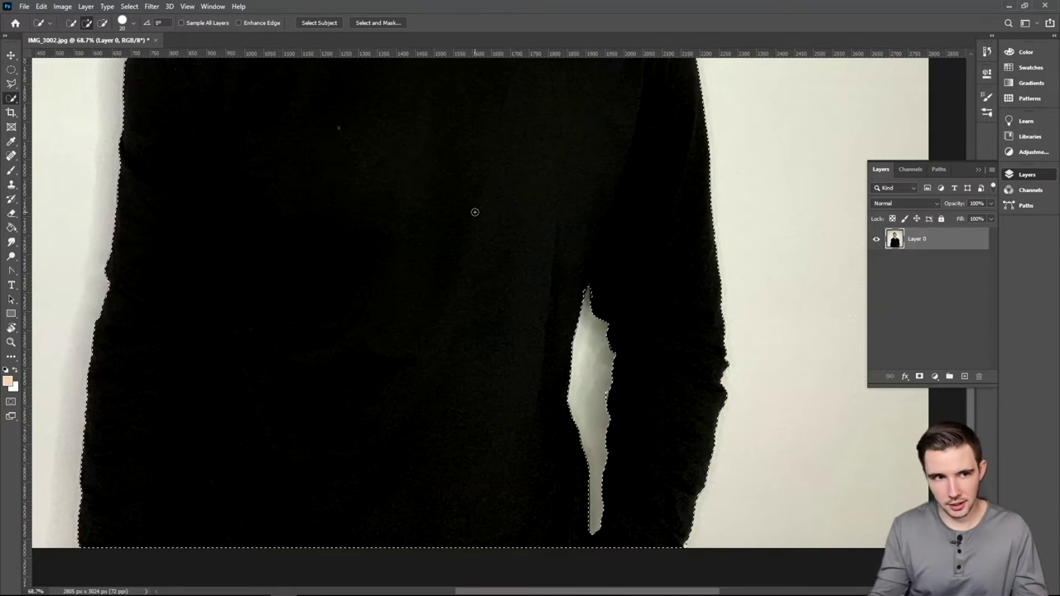
left_click(101, 22)
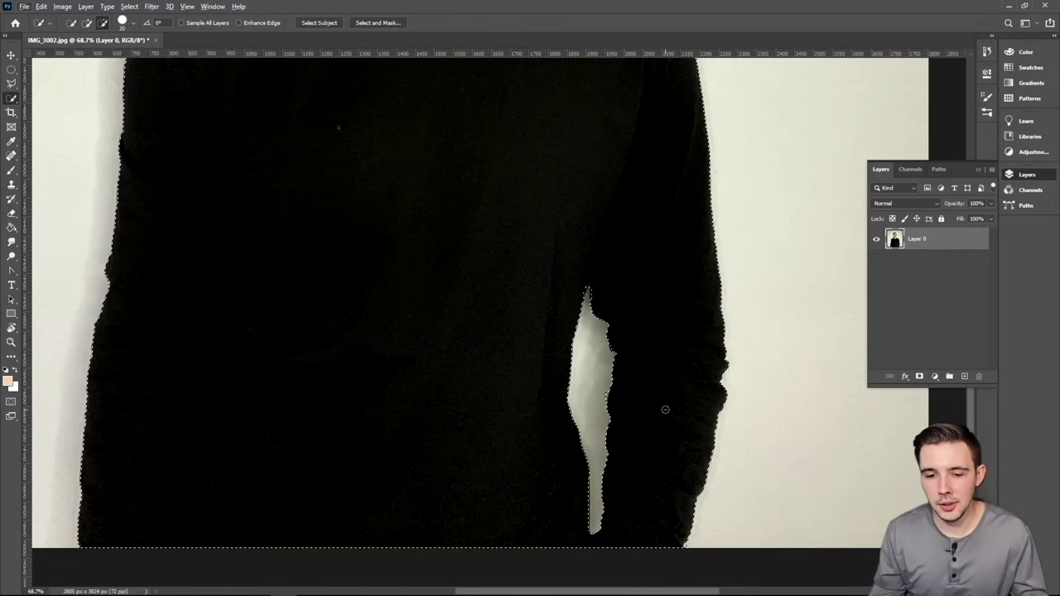
Add a layer mask to Layer 0 from the selection to hide the wall behind the man
scroll(714, 342, "down", 5)
scroll(650, 393, "down", 2)
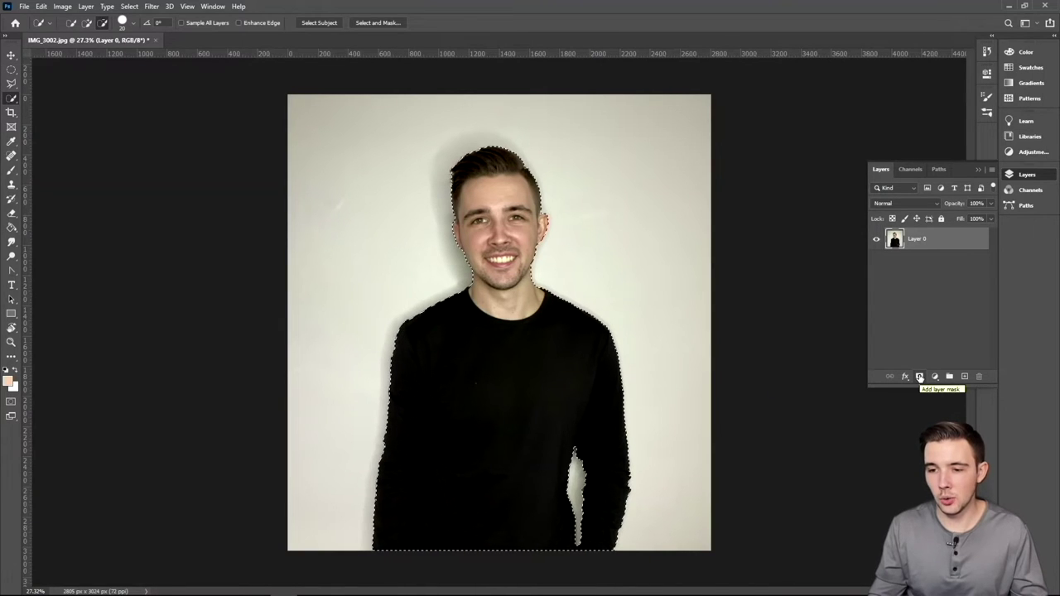
left_click(919, 377)
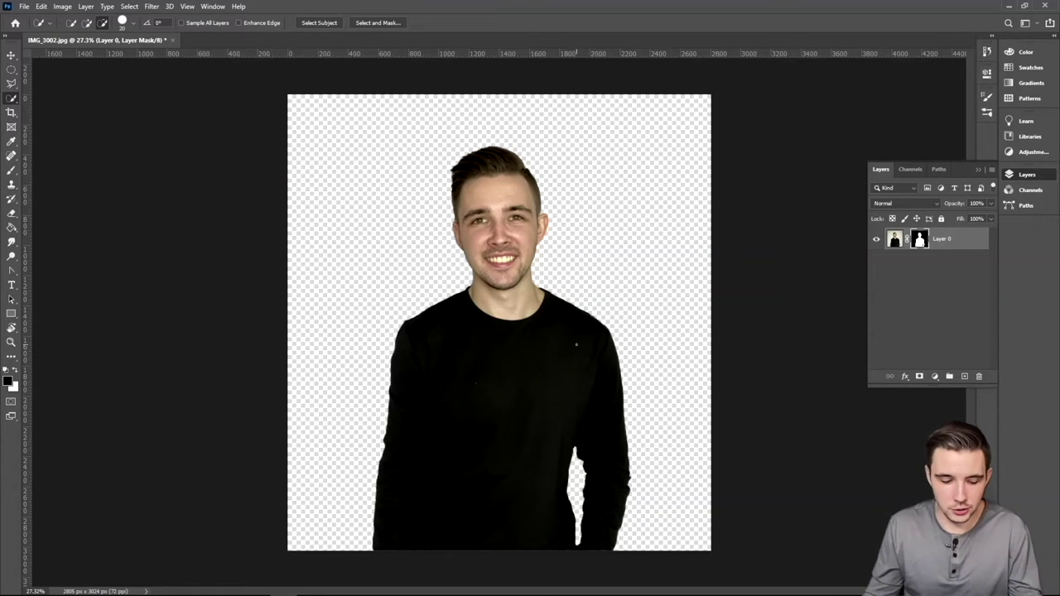
Try a black Brush stroke at 19% opacity on the layer mask across the hair and forehead, and undo it
scroll(450, 170, "up", 5)
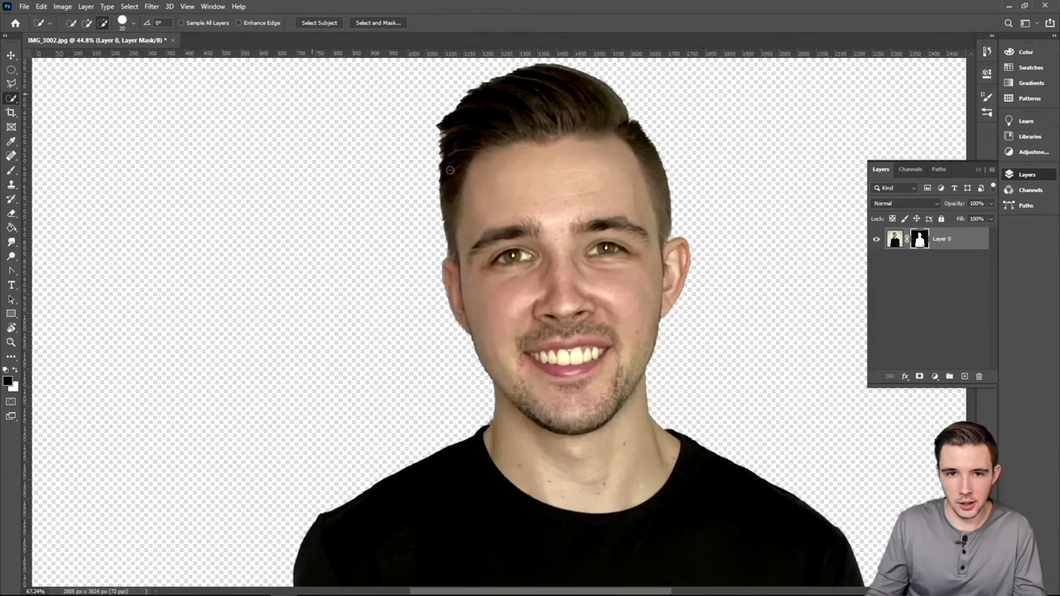
scroll(450, 171, "up", 4)
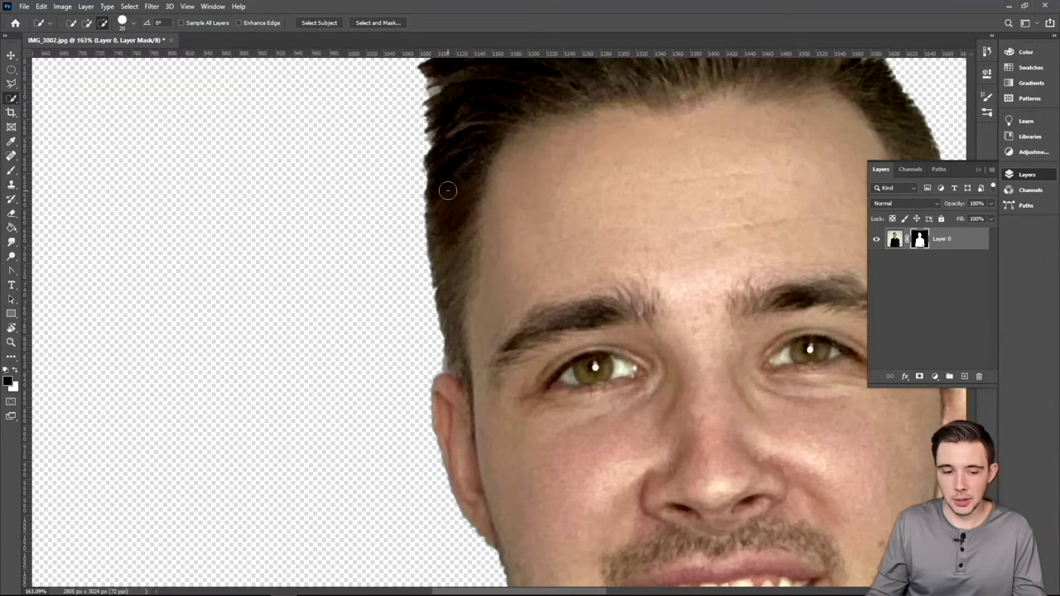
scroll(447, 190, "up", 3)
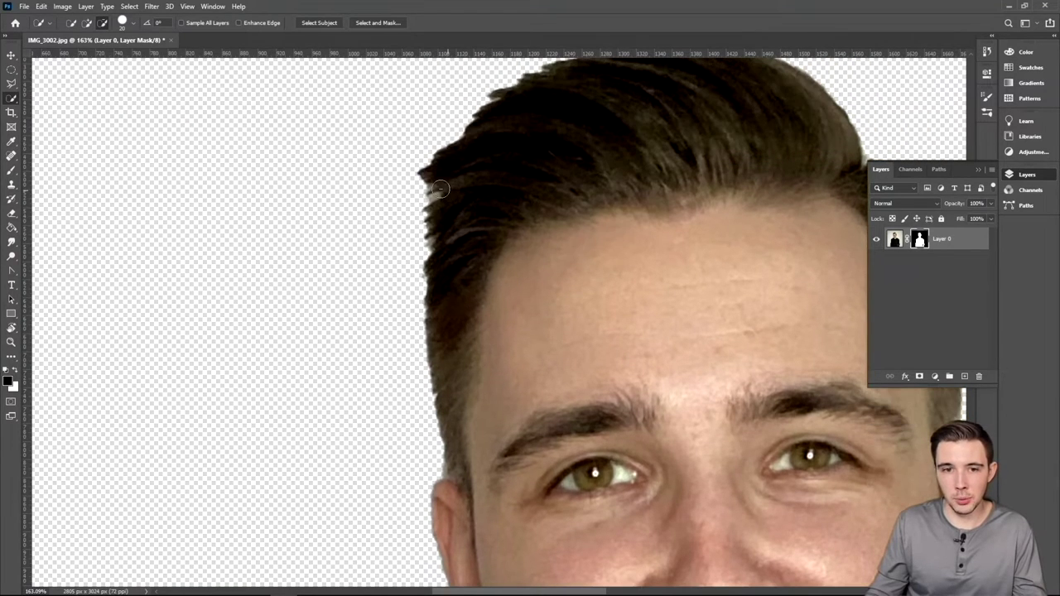
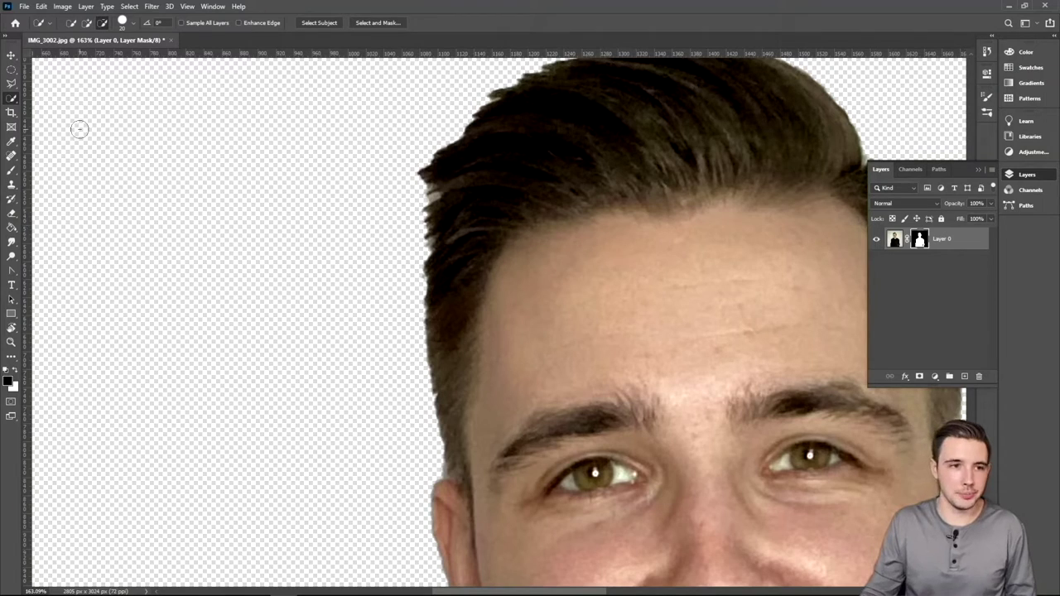
left_click(10, 172)
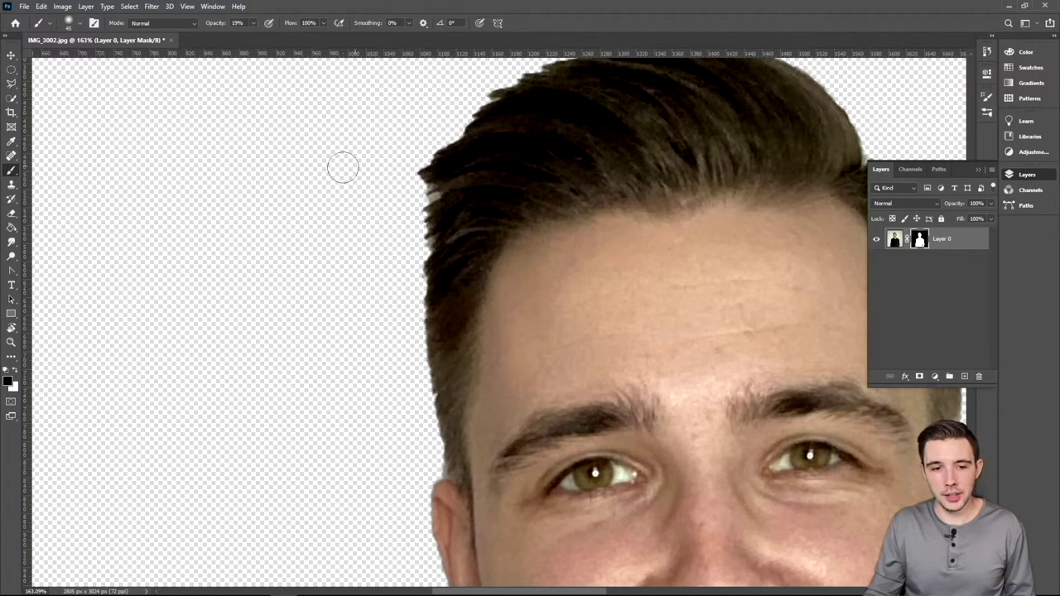
left_click_drag(357, 261, 650, 262)
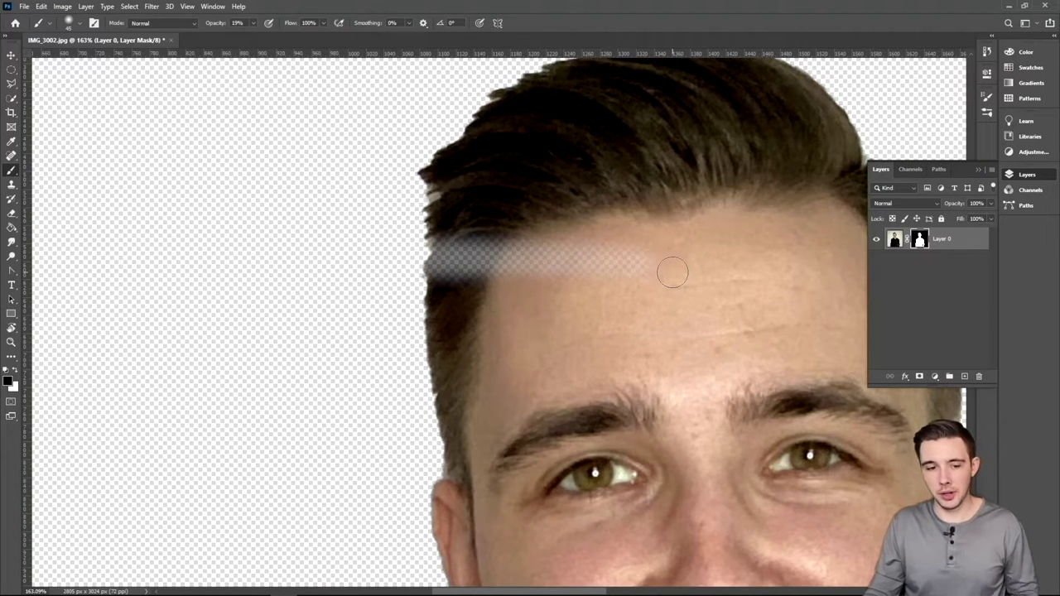
key("ctrl+z")
Try a white Brush stroke at 19% opacity on the layer mask in the hidden area beside the hair, and undo it
left_click(15, 375)
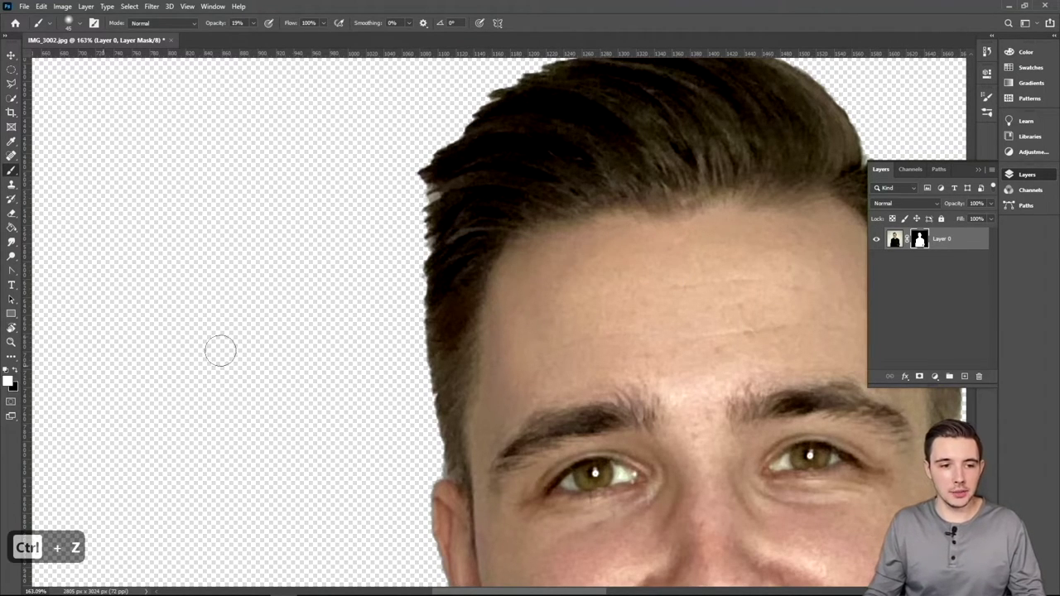
left_click_drag(218, 281, 424, 287)
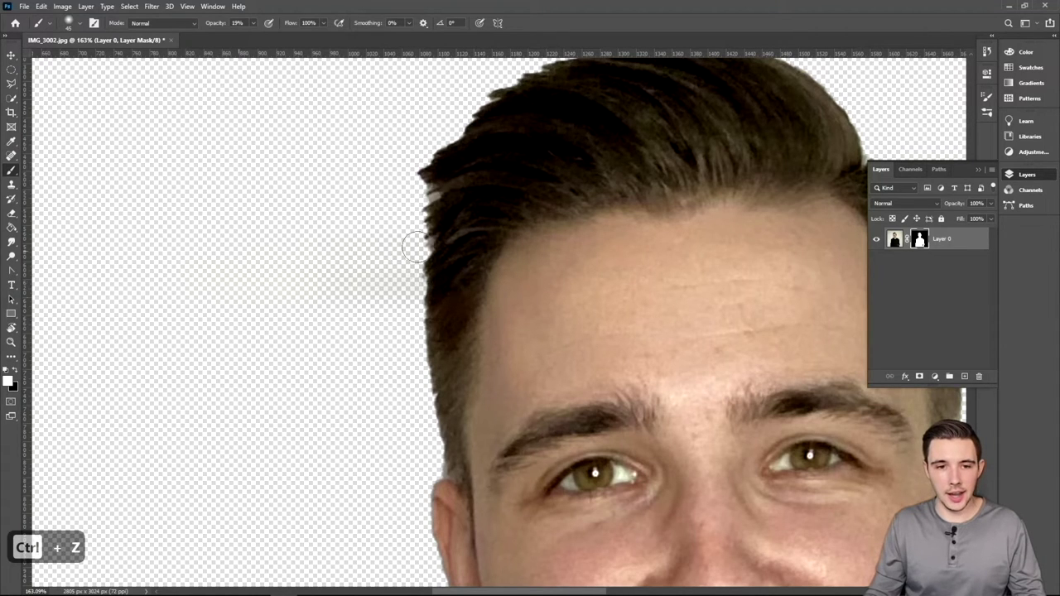
key("ctrl+z")
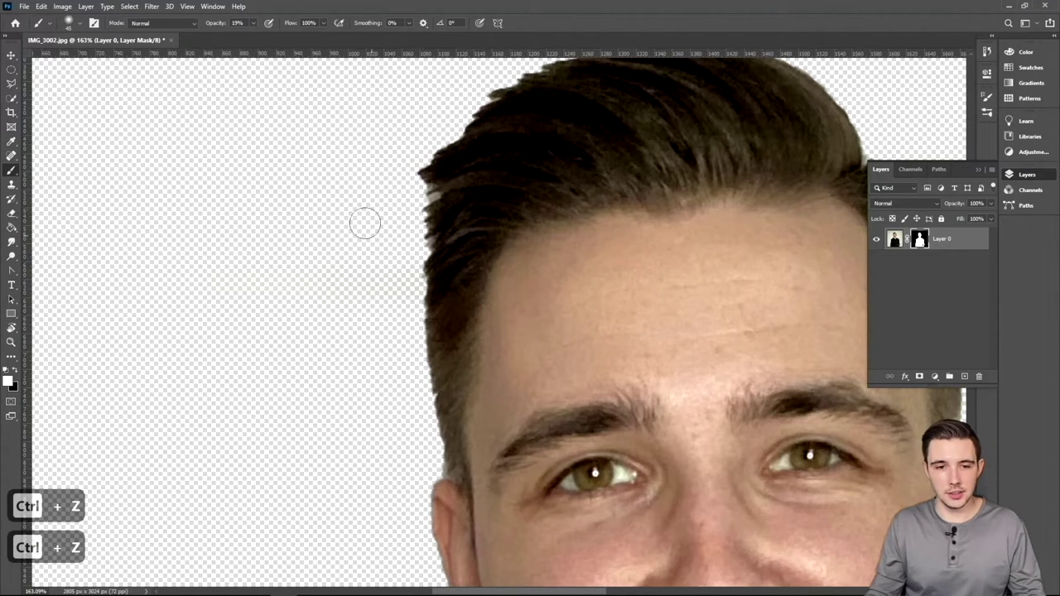
Set the brush opacity to 100%, test white strokes beside the hair and a black stroke across the forehead, and undo both
left_click(252, 23)
mouse_move(414, 346)
left_mouse_down()
mouse_move(215, 343)
mouse_move(414, 283)
mouse_move(155, 182)
mouse_move(117, 121)
mouse_move(292, 98)
mouse_move(278, 206)
mouse_move(209, 289)
mouse_move(164, 396)
mouse_move(286, 218)
left_mouse_up()
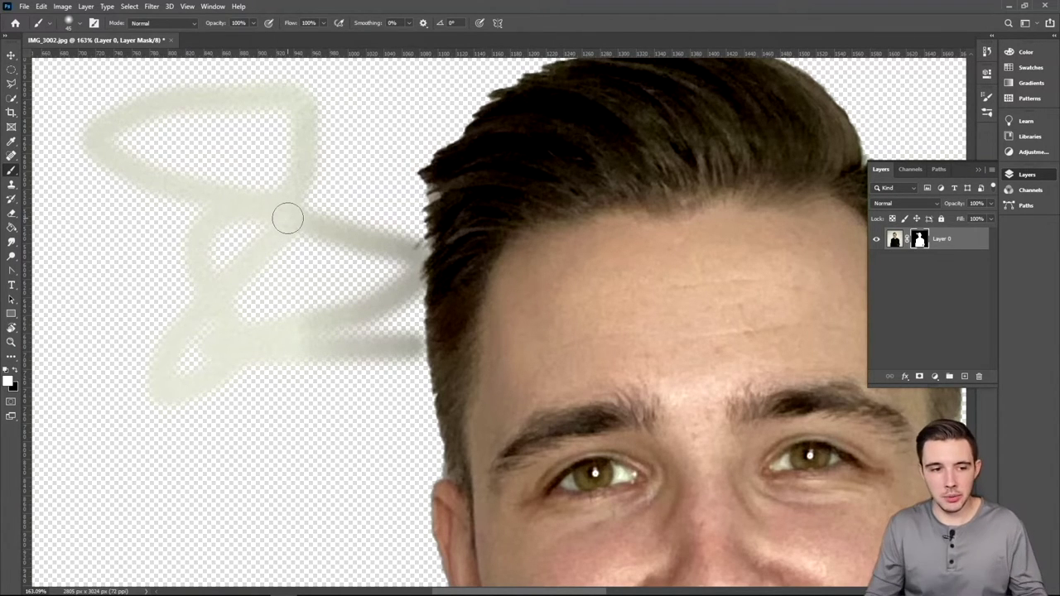
key("ctrl+z")
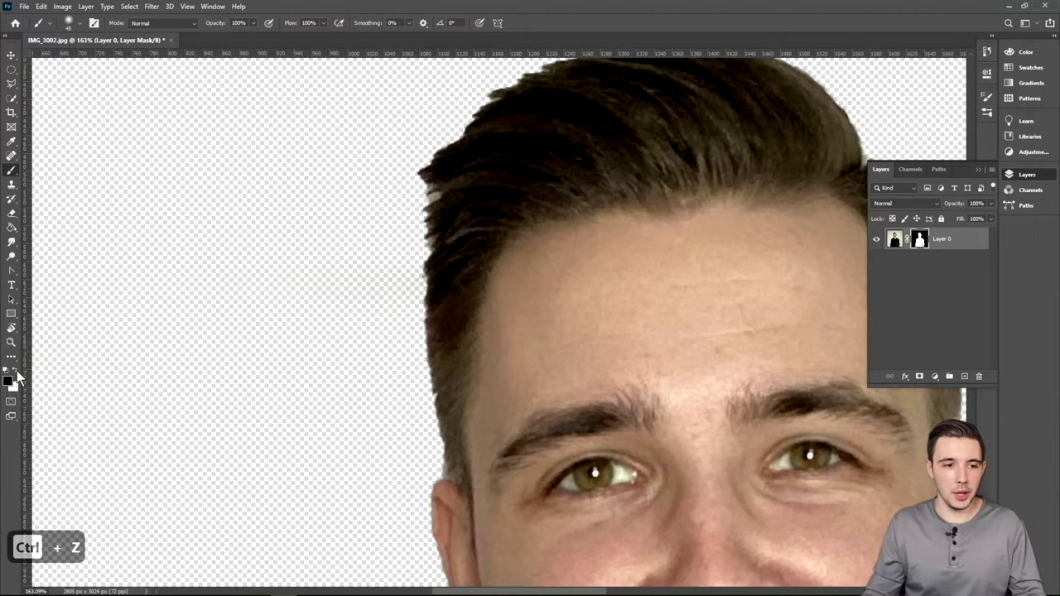
left_click_drag(418, 323, 804, 315)
key("ctrl+z")
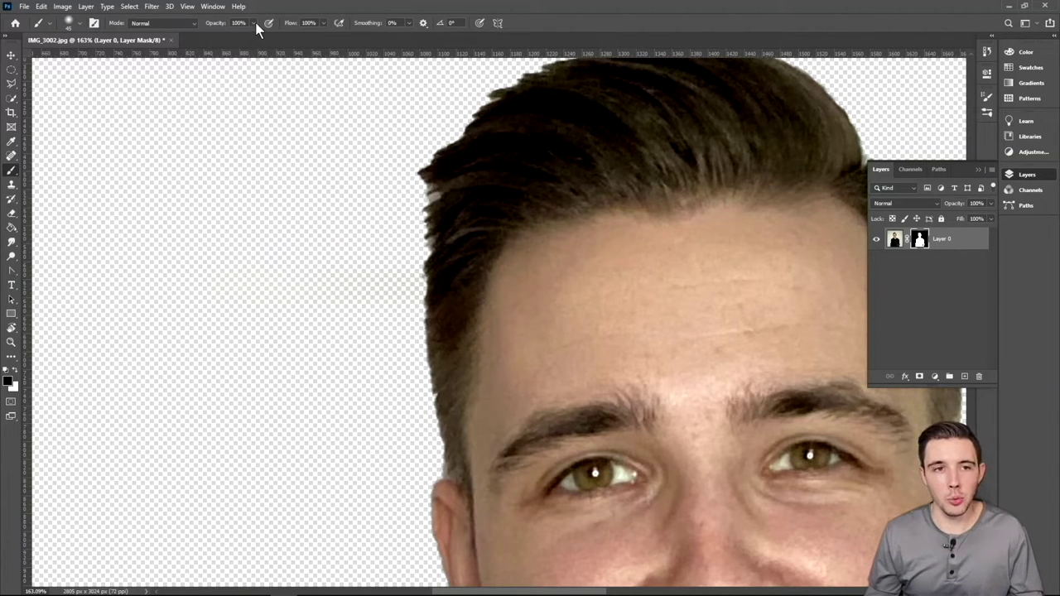
Choose the Hard Round brush with 100% hardness for painting on the layer mask
left_click(80, 25)
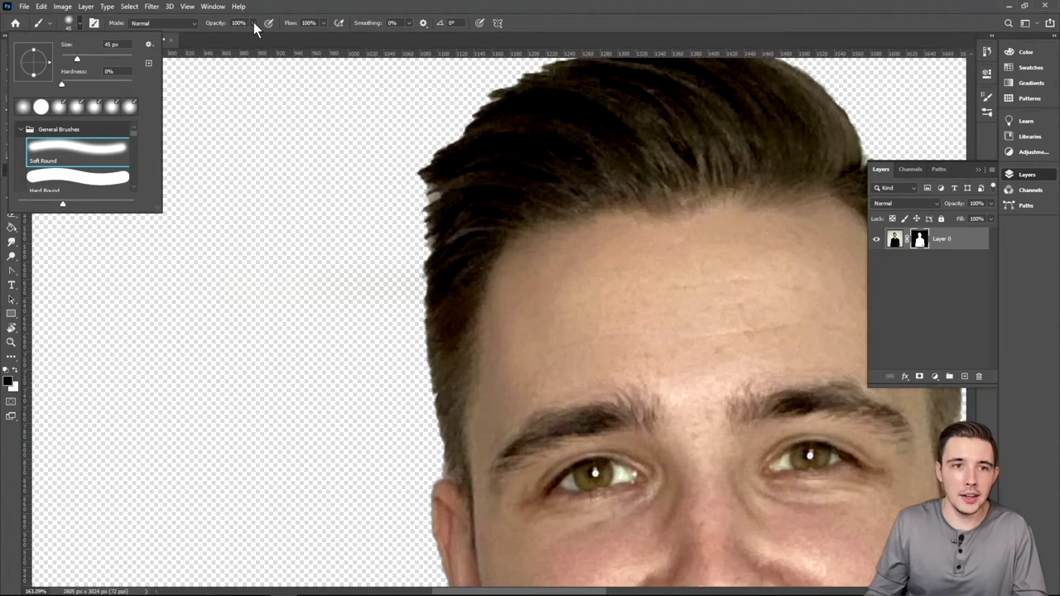
left_click(506, 46)
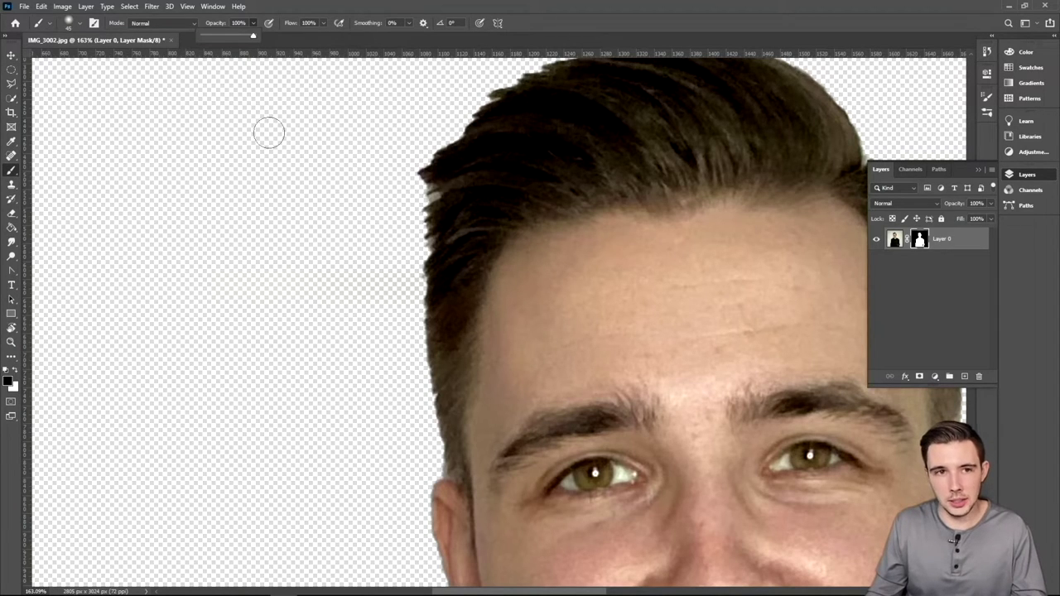
left_click(80, 24)
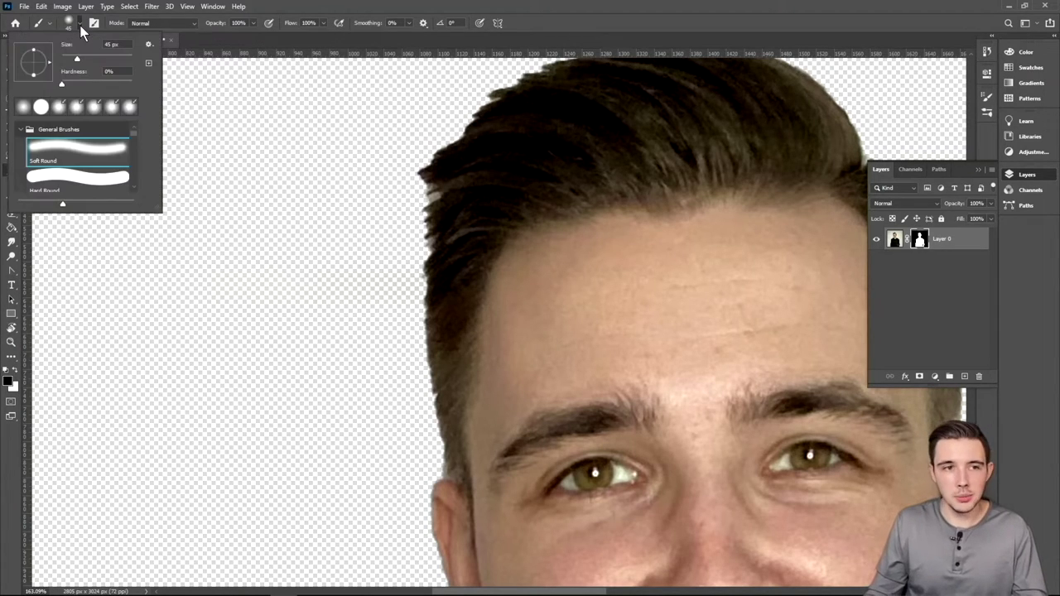
left_click(99, 183)
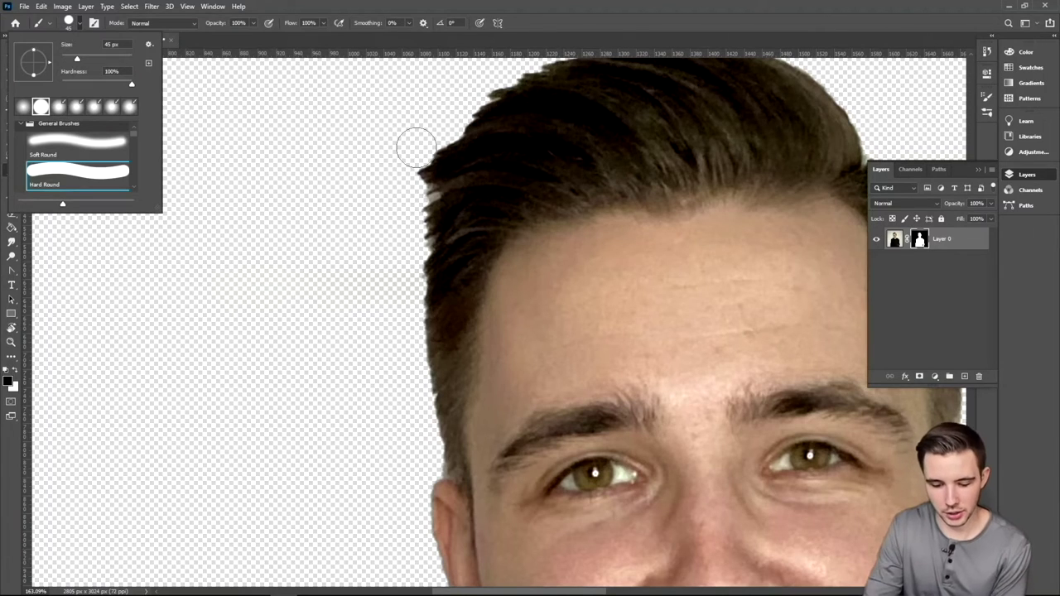
Reduce the brush size to 30 and mask out the tuft sticking out from the left side of the hair in black
key("bracketleft")
key("bracketleft")
key("bracketleft")
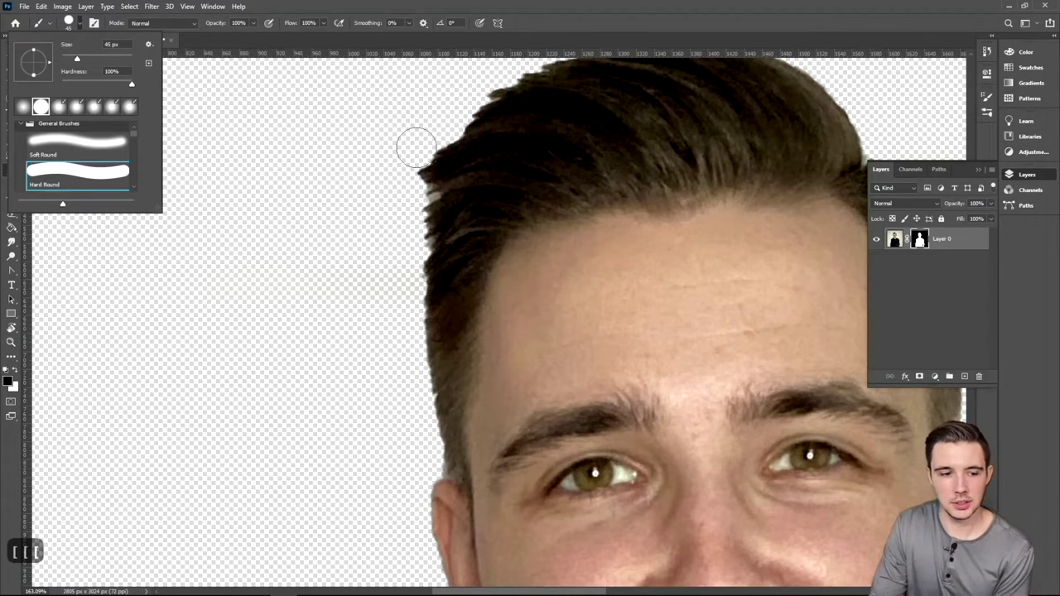
left_click(210, 26)
key("bracketleft")
key("bracketleft")
key("bracketleft")
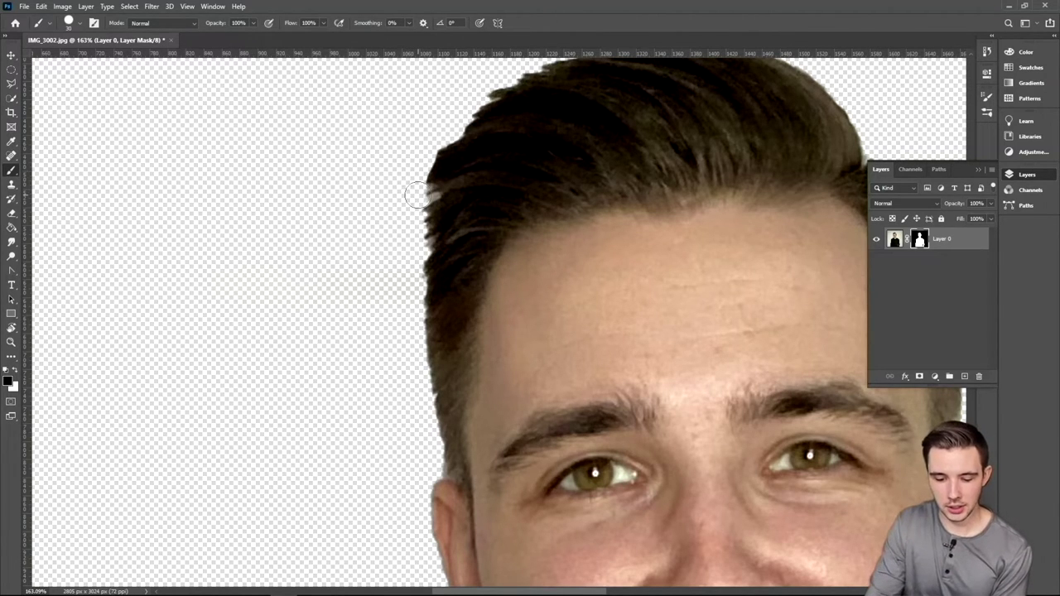
Reduce the brush size to 9 and mask out the small wall remnants between the strands on the hair's left edge
key("bracketleft")
key("bracketleft")
key("bracketleft")
key("bracketleft")
key("bracketleft")
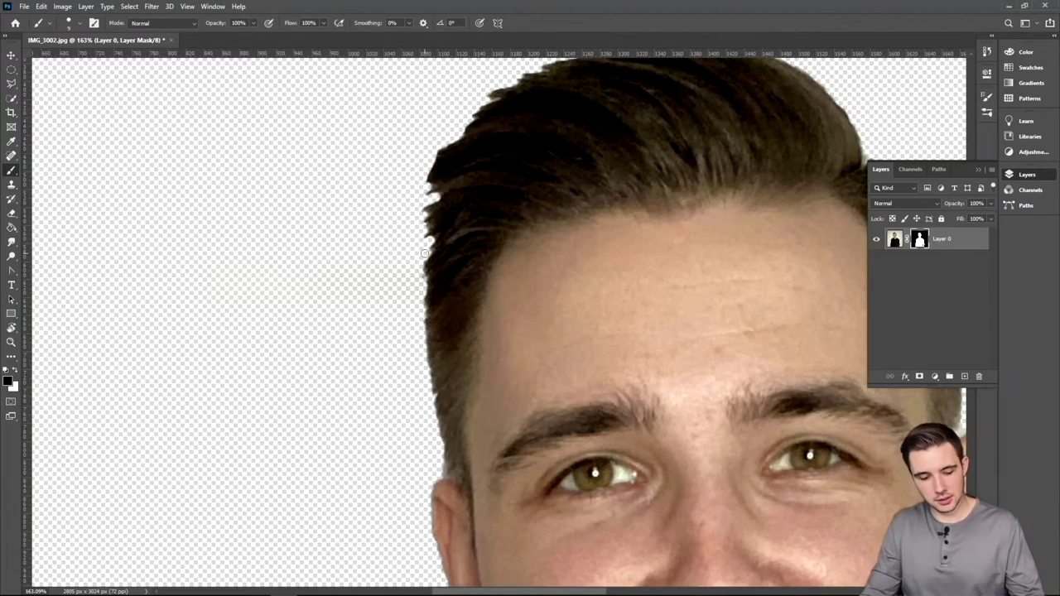
Paint black on the mask along the upper left hair edge to smooth its jagged outline, enlarging the brush to 25
scroll(428, 244, "down", 3)
scroll(429, 249, "down", 5)
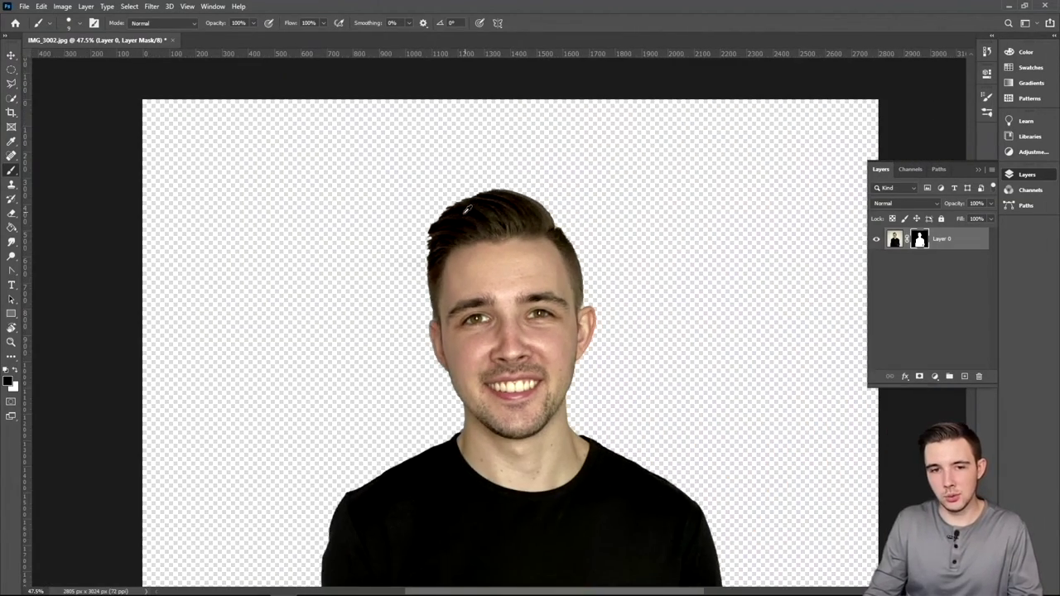
scroll(423, 251, "up", 3)
scroll(424, 251, "up", 5)
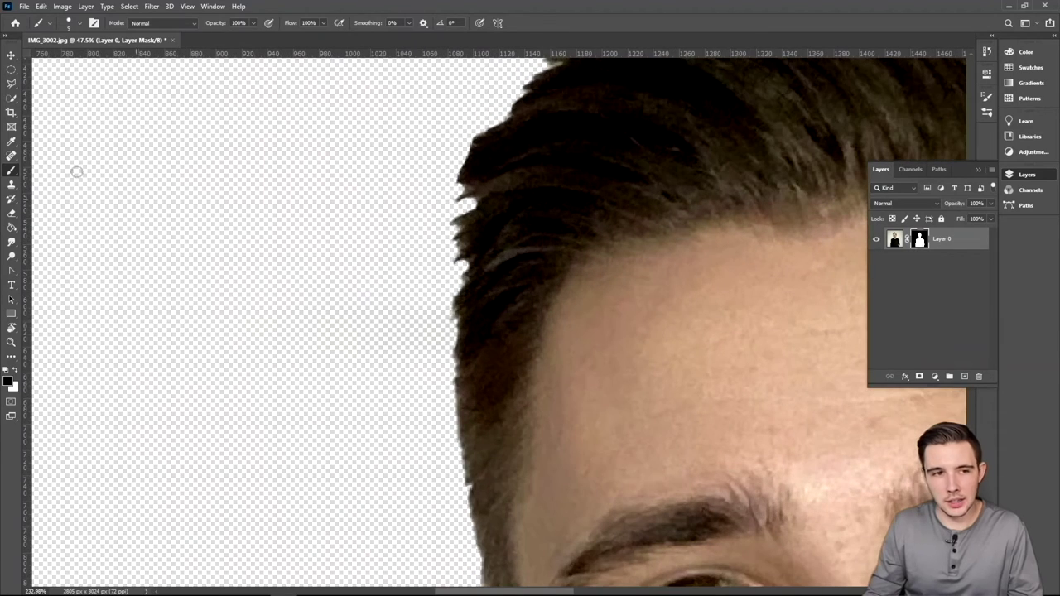
left_click(18, 370)
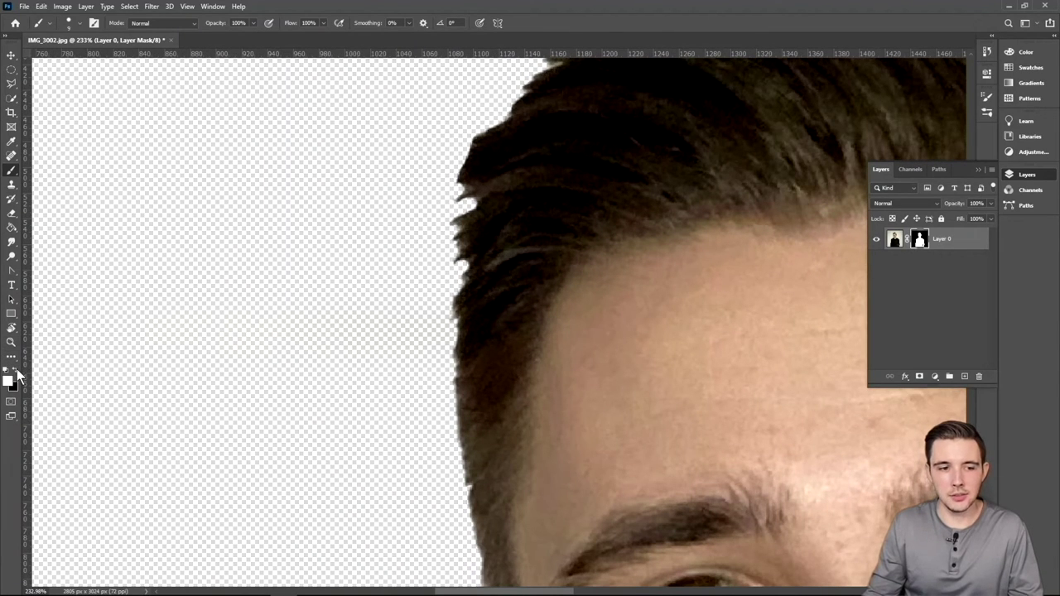
left_click(17, 370)
mouse_move(501, 111)
left_mouse_down()
mouse_move(469, 149)
mouse_move(450, 239)
left_mouse_up()
key("bracketright")
key("bracketright")
key("bracketright")
left_click_drag(483, 107, 456, 236)
left_click_drag(475, 137, 447, 241)
Examine the masked hair edge, the outline of the whole figure and the cut-out gap between the arm and torso
scroll(444, 161, "down", 5)
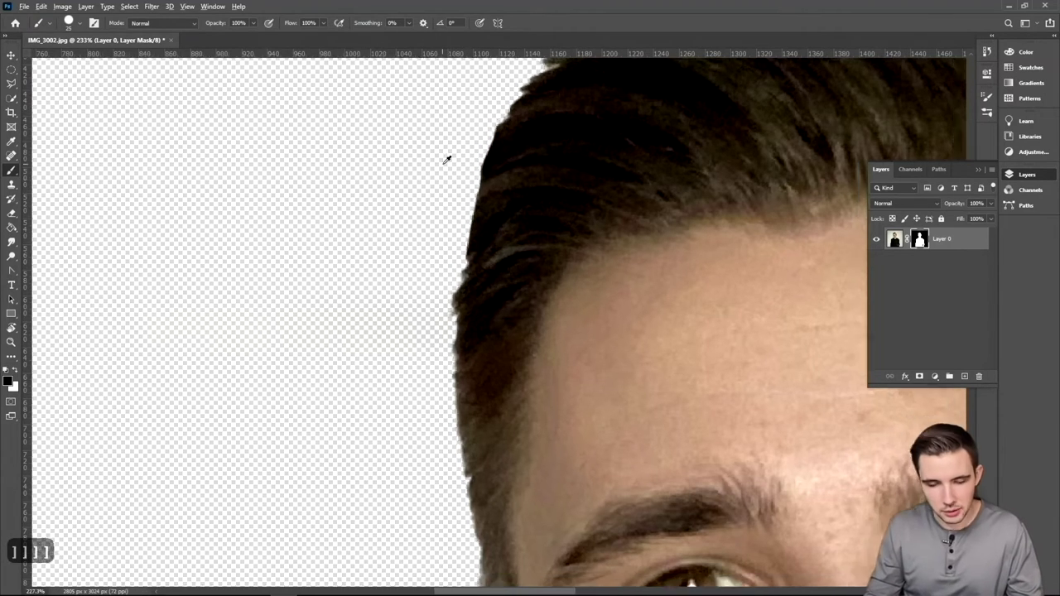
scroll(445, 159, "down", 4)
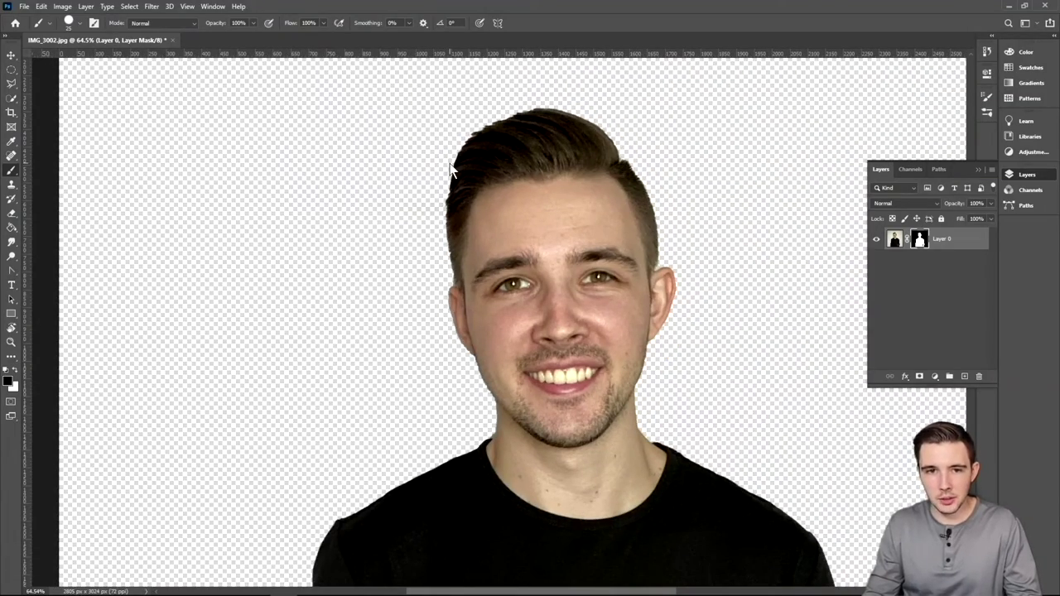
scroll(447, 157, "up", 6)
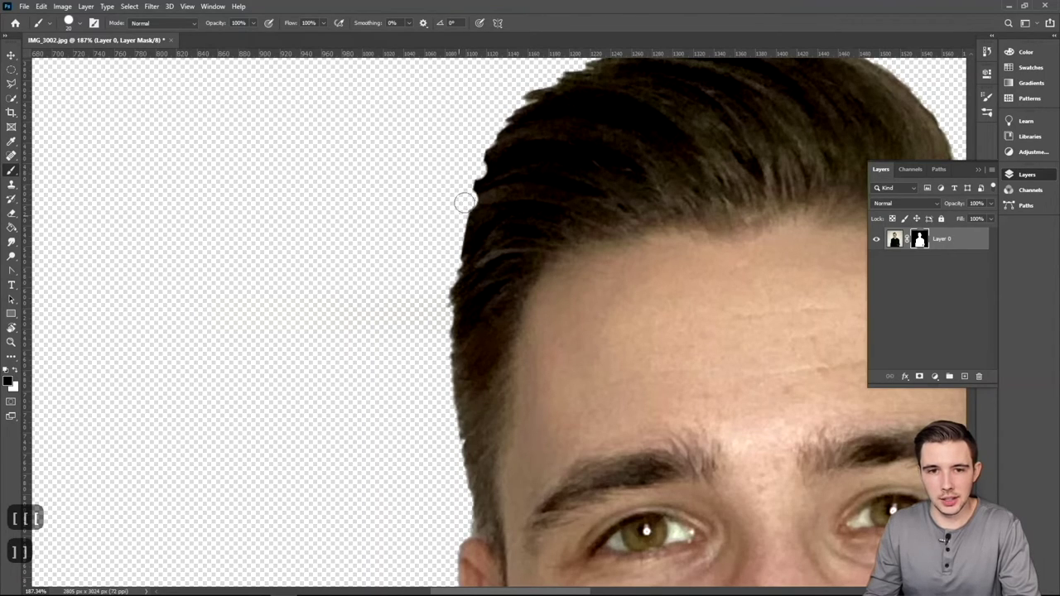
scroll(480, 162, "down", 5)
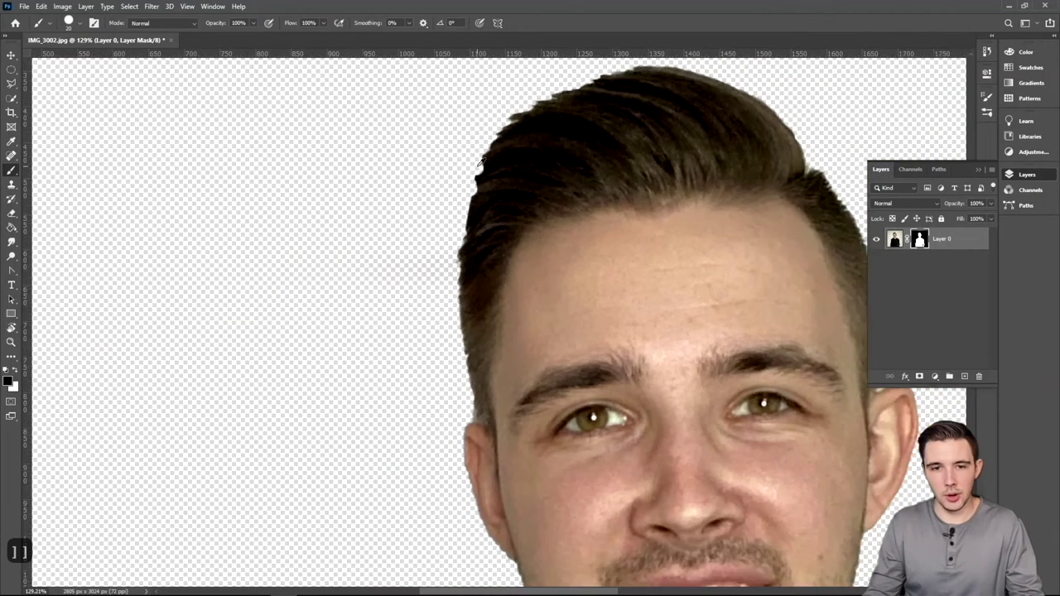
scroll(597, 148, "down", 1)
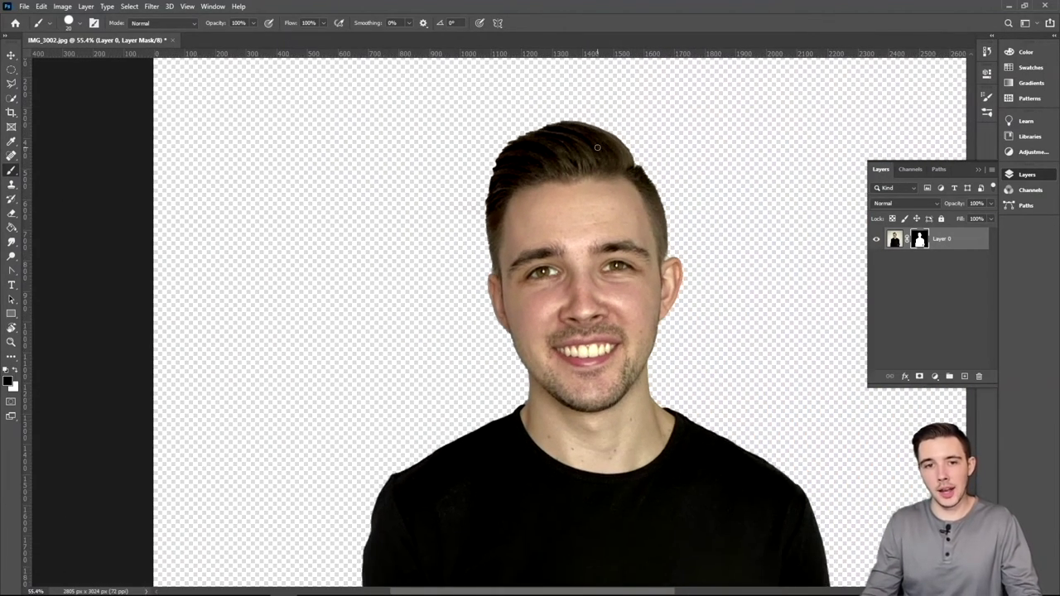
scroll(597, 148, "down", 10)
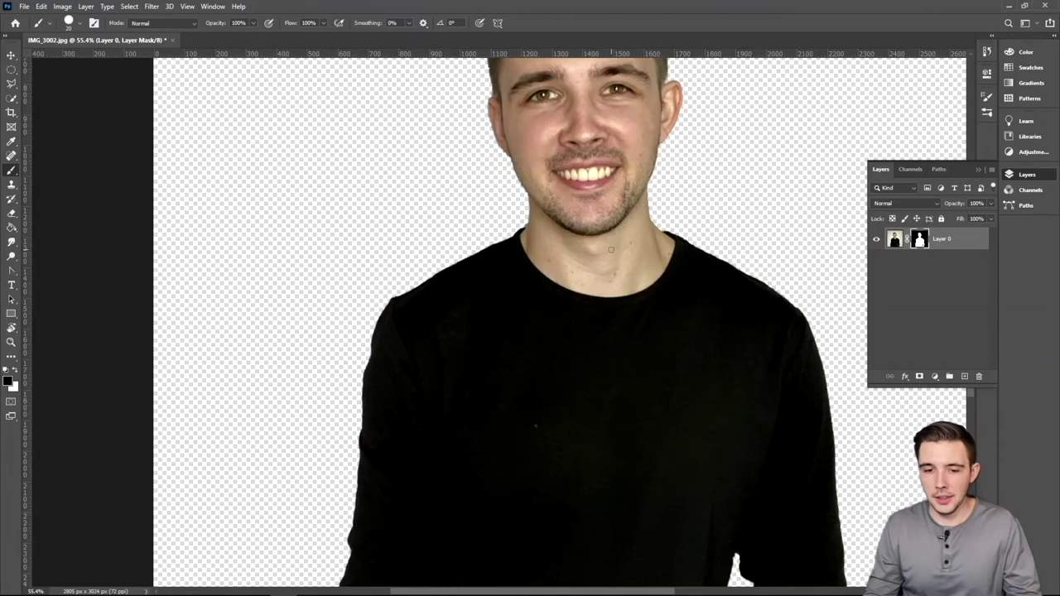
scroll(629, 265, "down", 2)
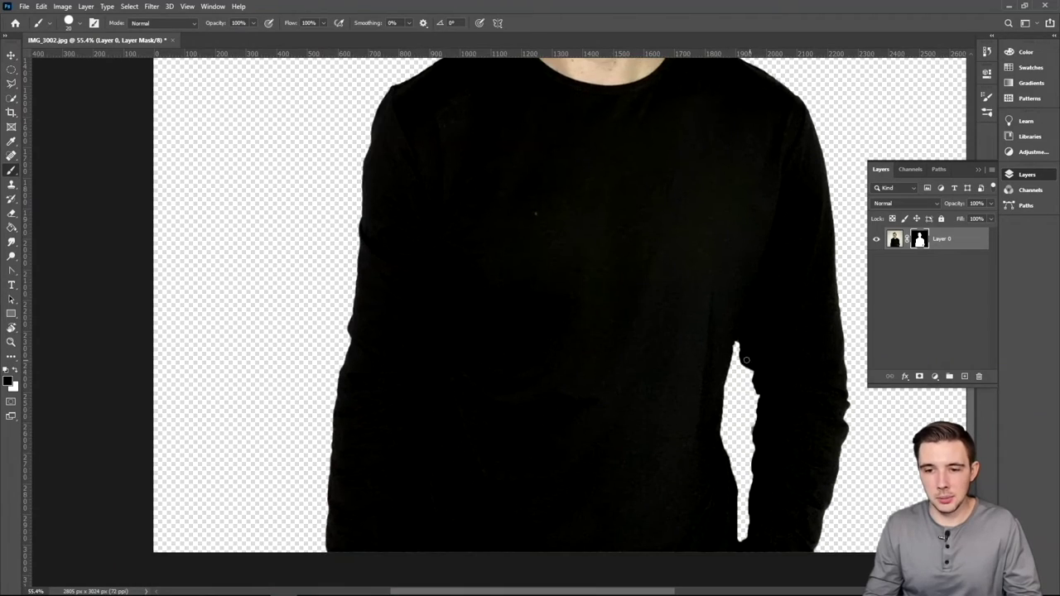
scroll(749, 361, "up", 3)
scroll(748, 356, "up", 5)
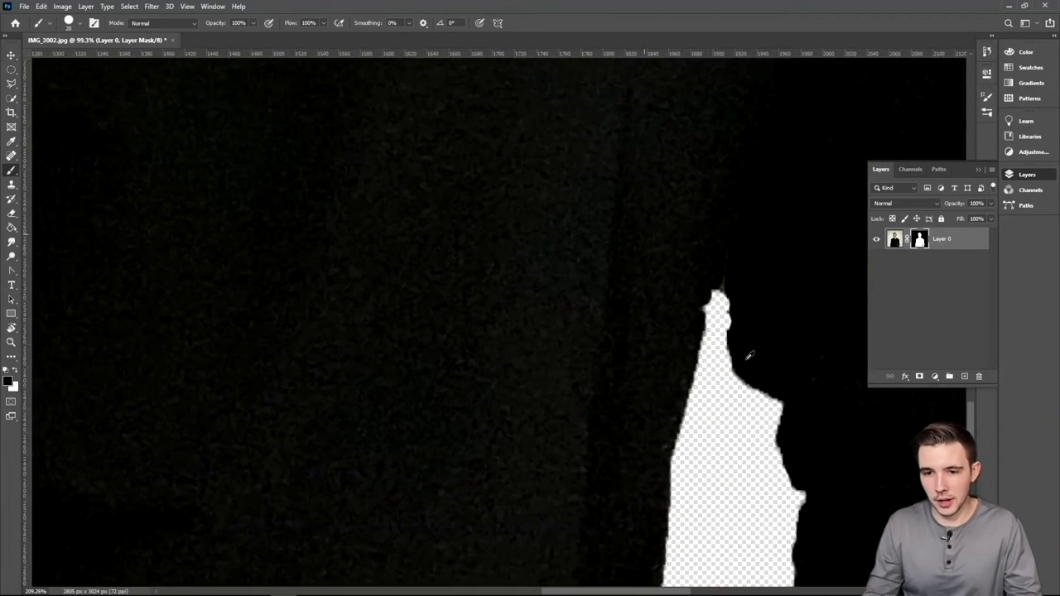
scroll(749, 359, "down", 8)
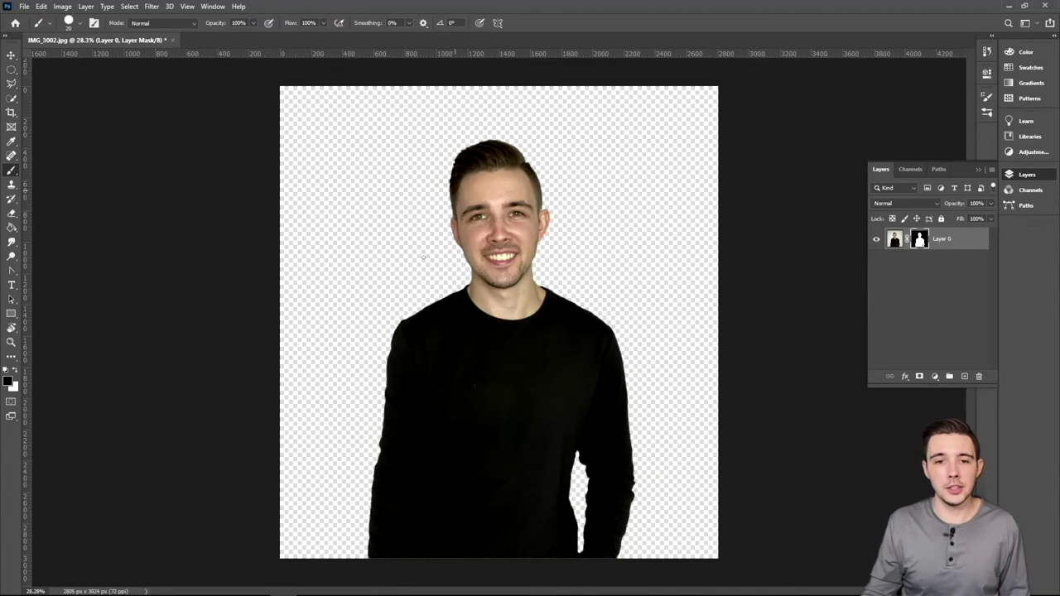
Export the cut-out man as a PNG using Quick Export
left_click(24, 6)
mouse_move(116, 166)
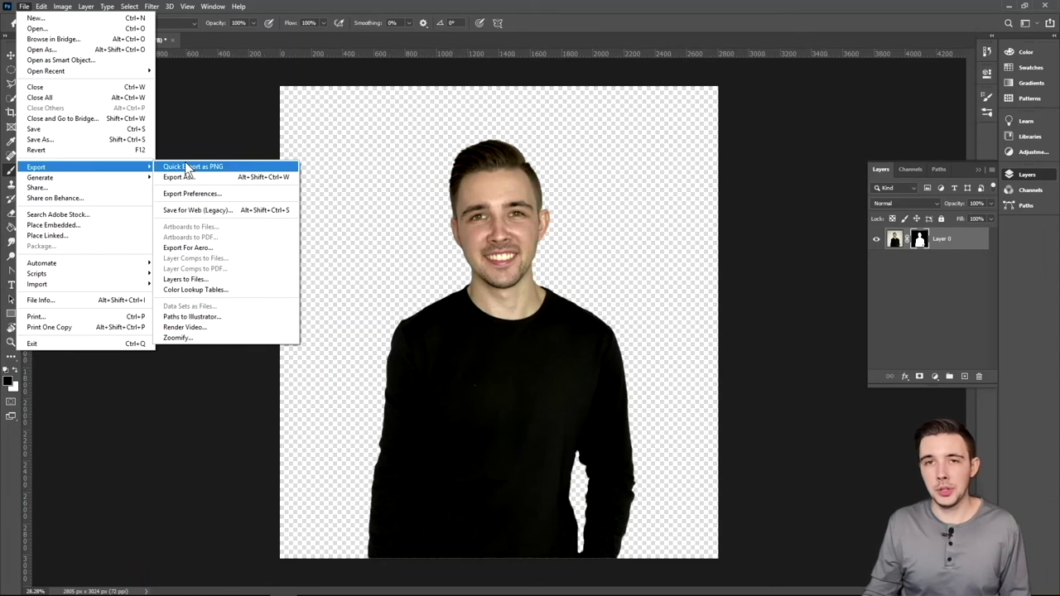